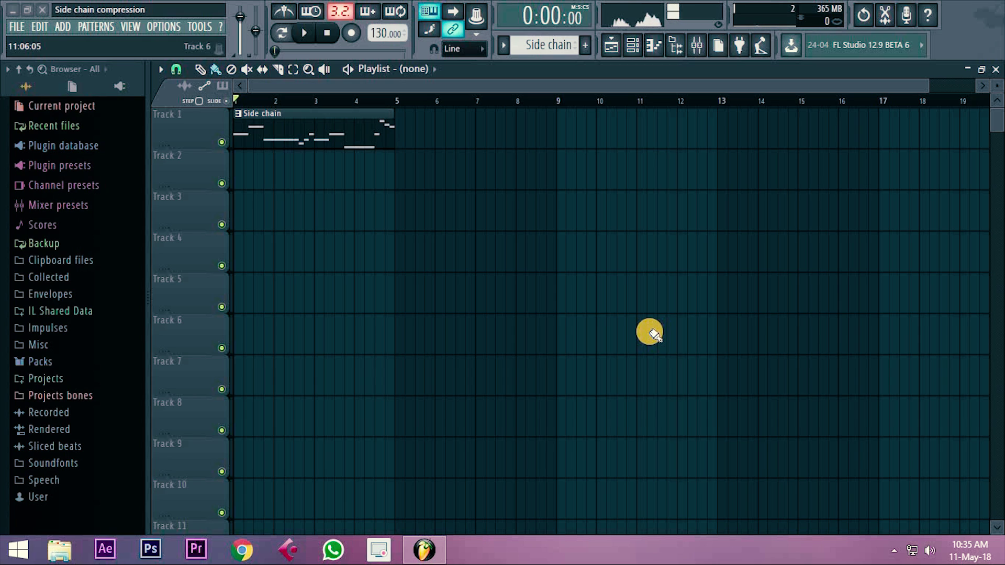
# Step: Play the Side chain pattern from the playlist to hear the melody on its own, and stop playback
pyautogui.click(518, 72)
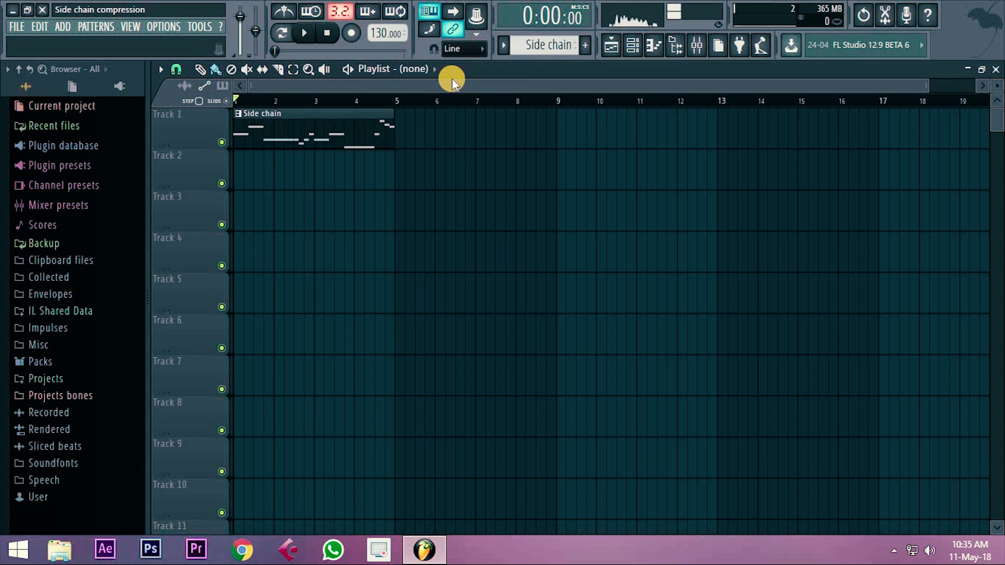
pyautogui.click(314, 35)
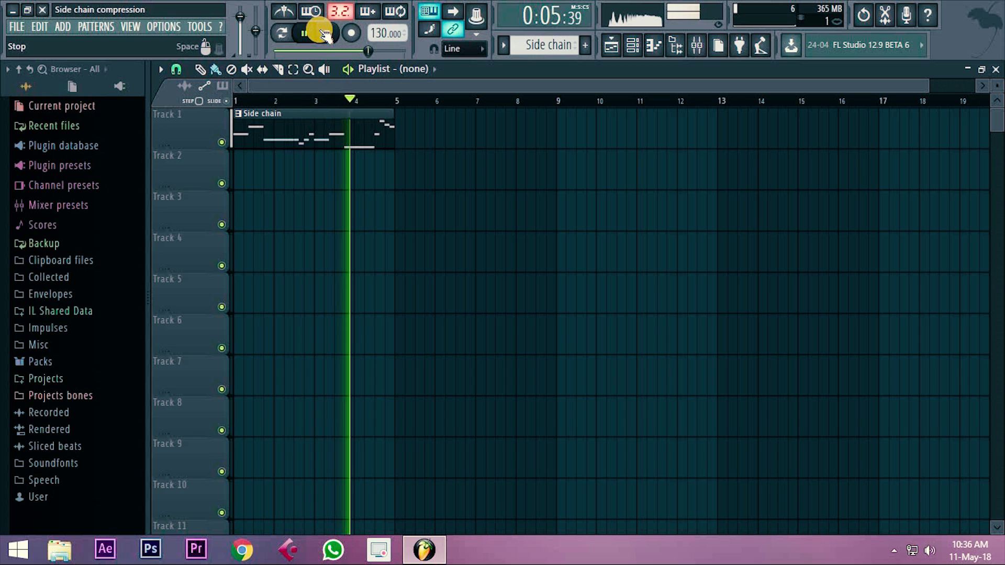
pyautogui.click(326, 33)
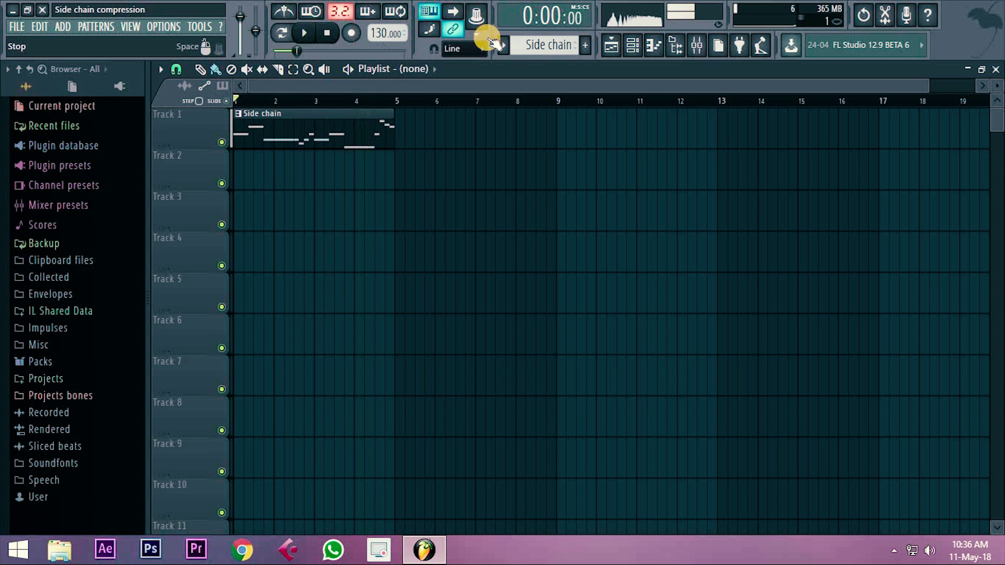
# Step: Fill the Grv Kick 06 channel with a hit on every 4 steps and play the pattern to check it
pyautogui.click(631, 48)
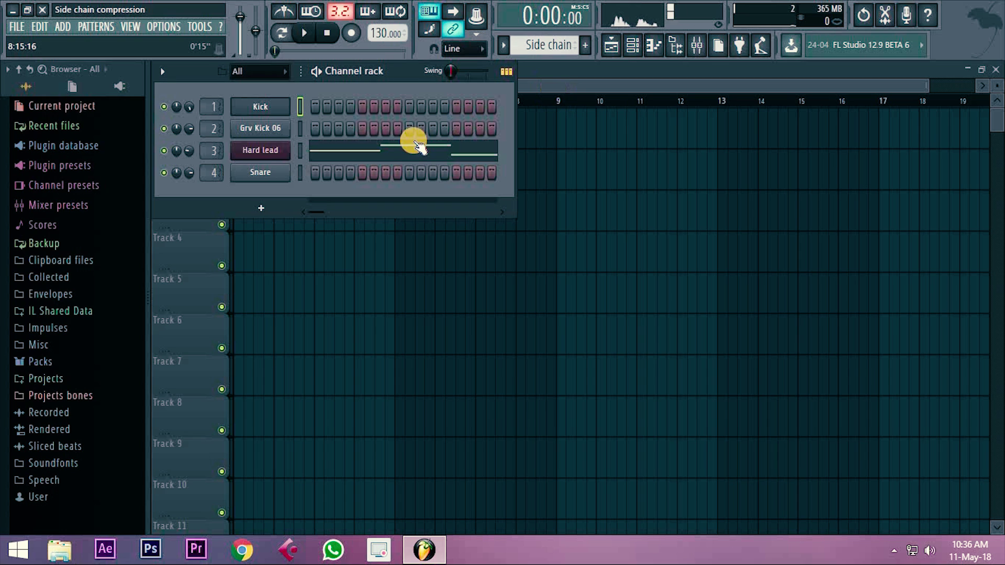
pyautogui.click(272, 128)
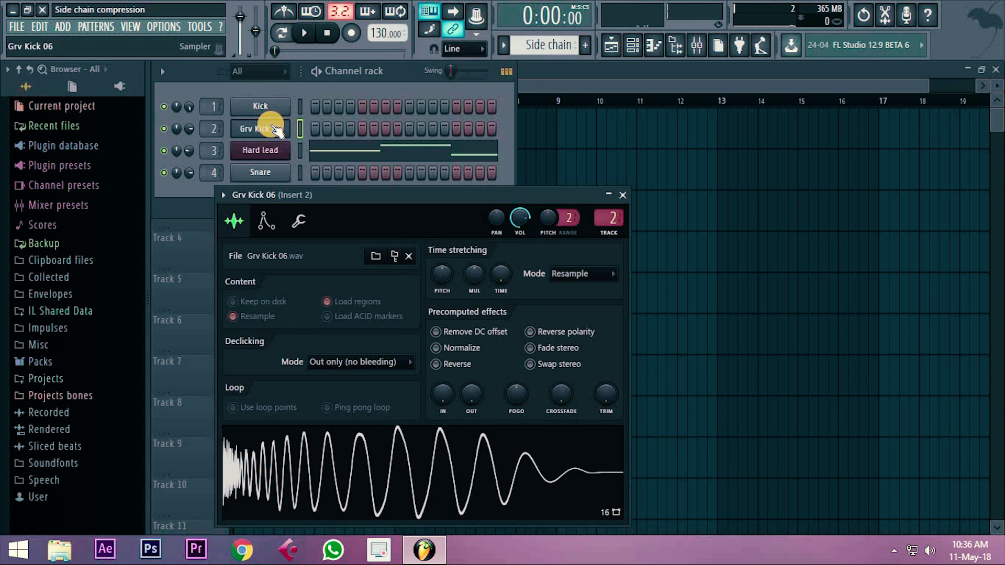
pyautogui.rightClick(277, 128)
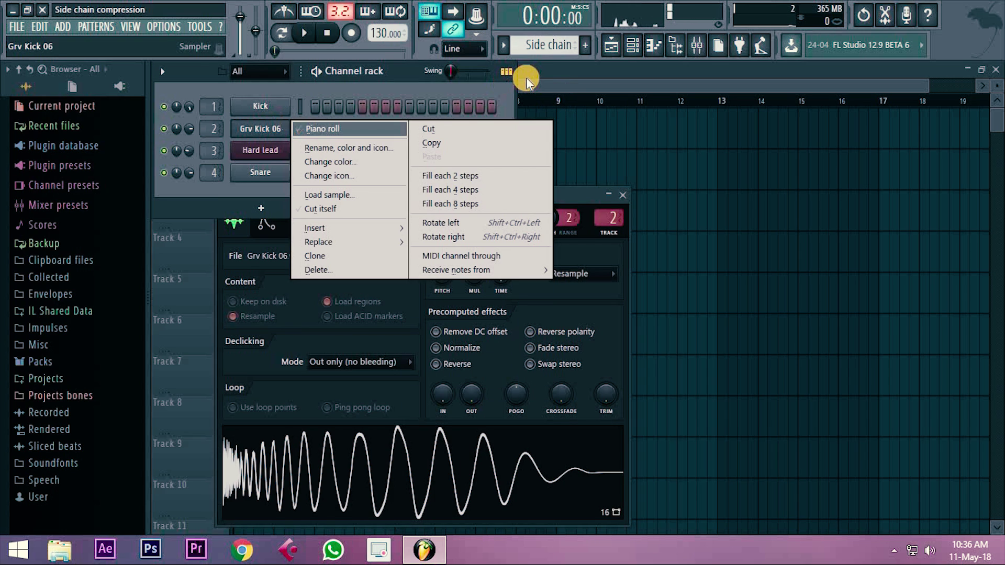
pyautogui.click(526, 77)
pyautogui.click(632, 45)
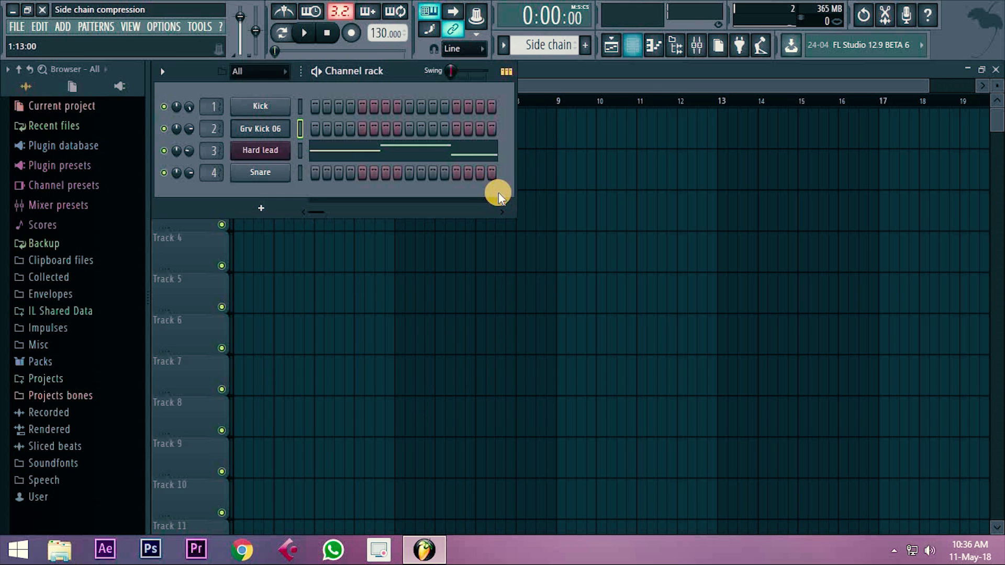
pyautogui.moveTo(515, 182); pyautogui.dragTo(949, 151)
pyautogui.rightClick(265, 132)
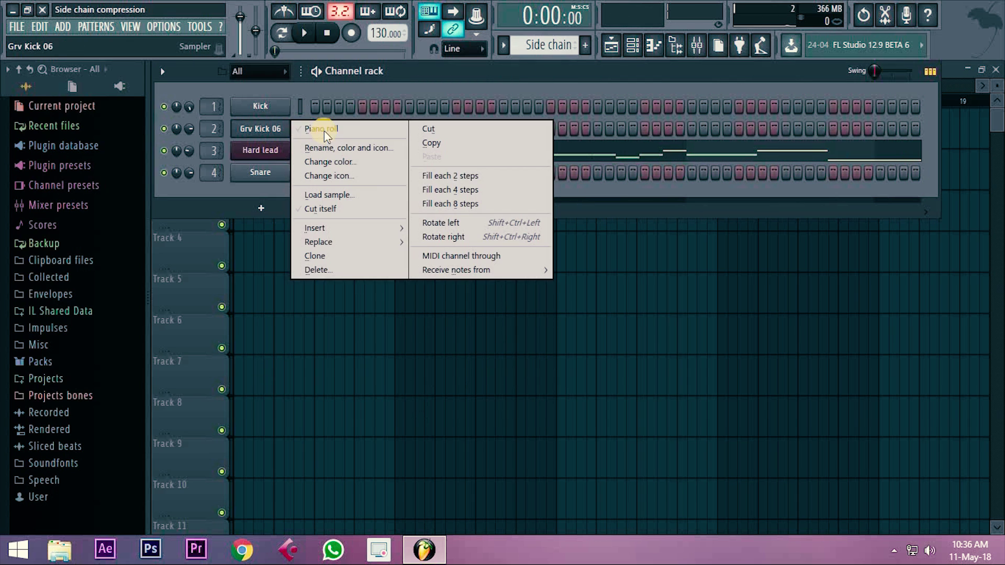
pyautogui.click(449, 189)
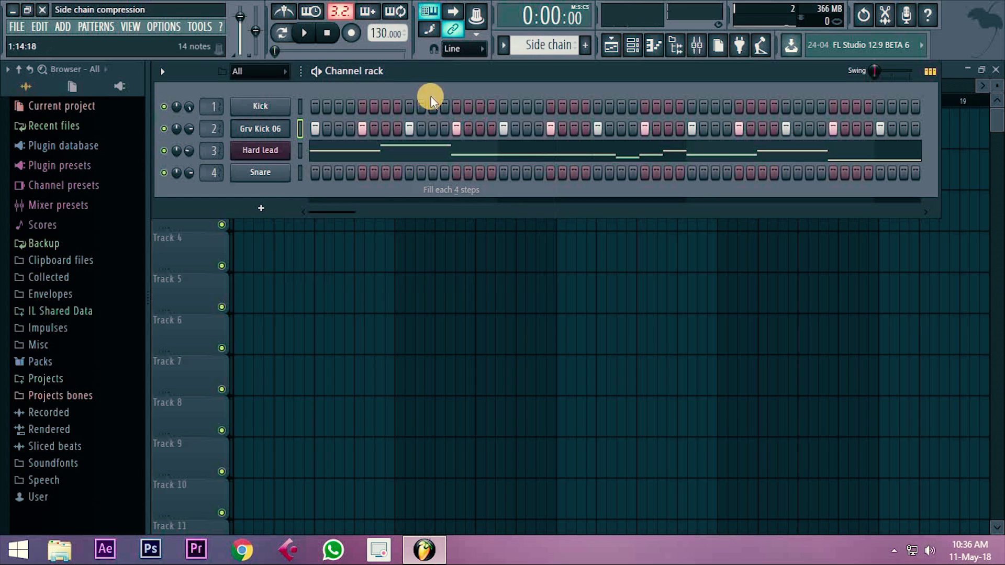
pyautogui.click(304, 32)
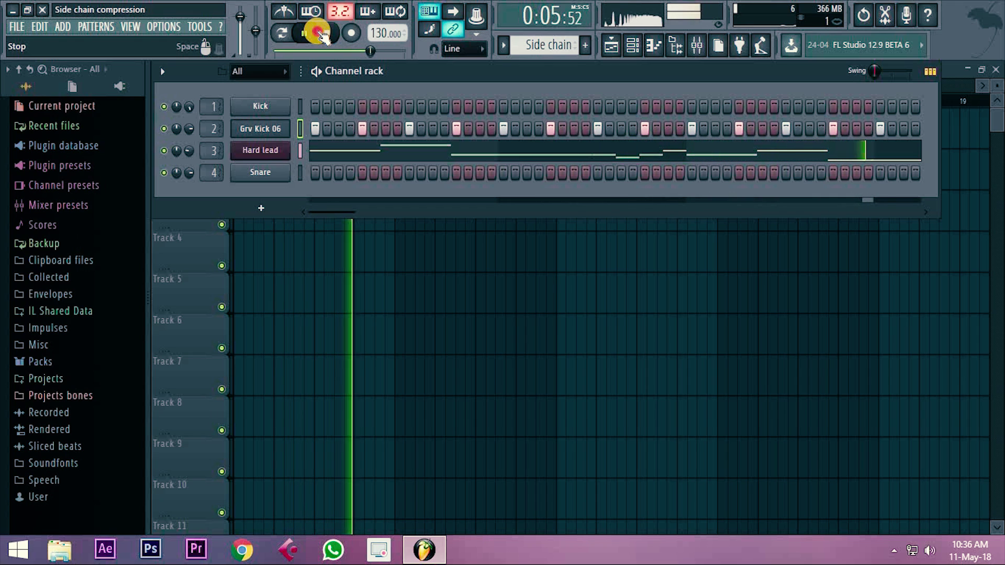
pyautogui.click(323, 36)
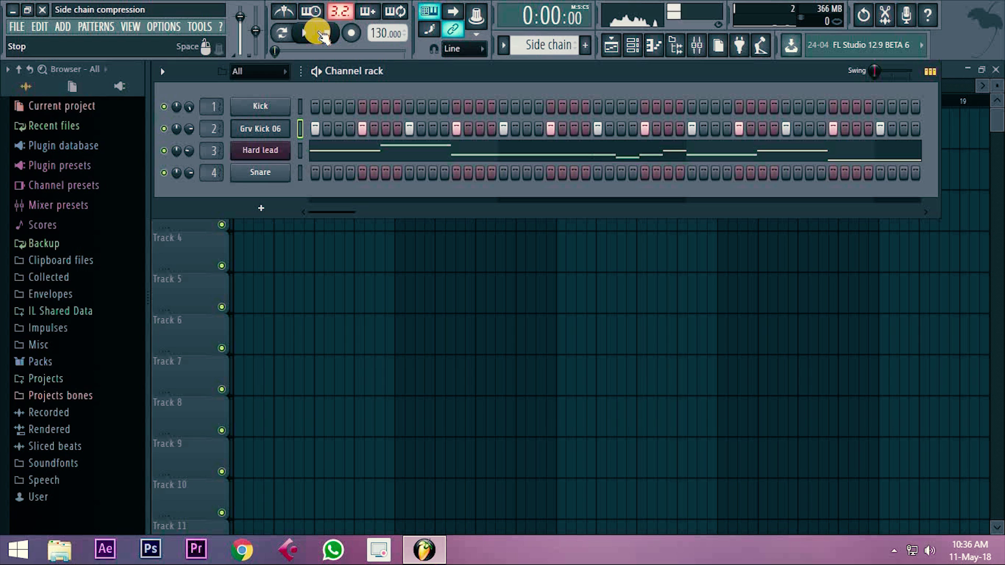
# Step: Fill the Kick channel's step sequence with a hit on every 4 steps
pyautogui.click(286, 108)
pyautogui.rightClick(284, 109)
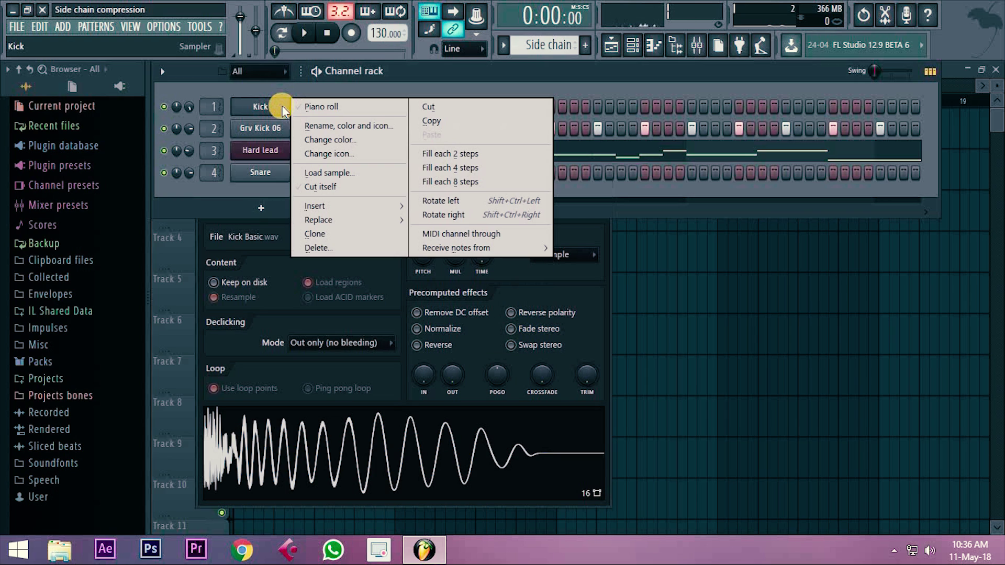
pyautogui.click(445, 167)
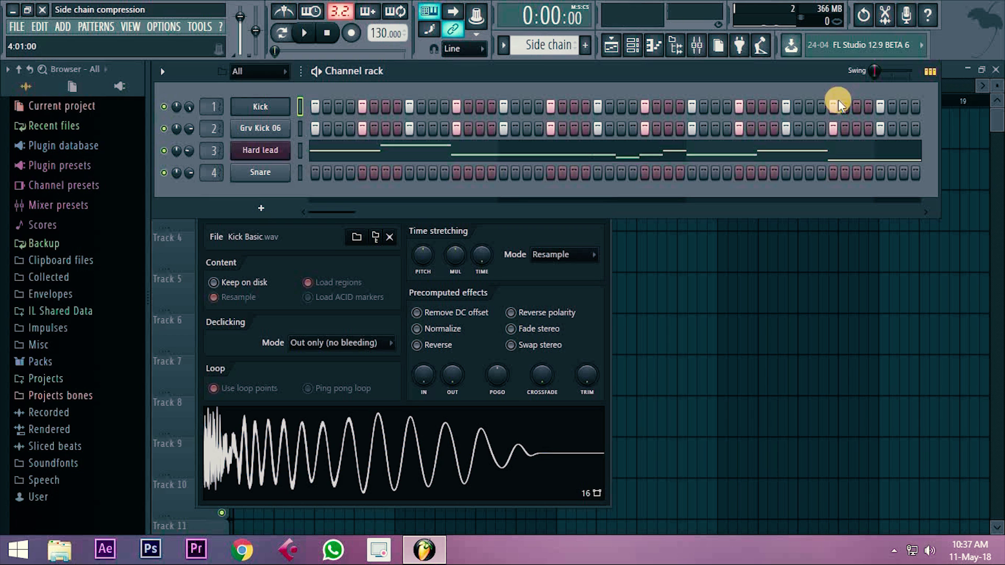
# Step: Route the Kick channel to mixer track Insert 1
pyautogui.click(266, 105)
pyautogui.click(266, 105)
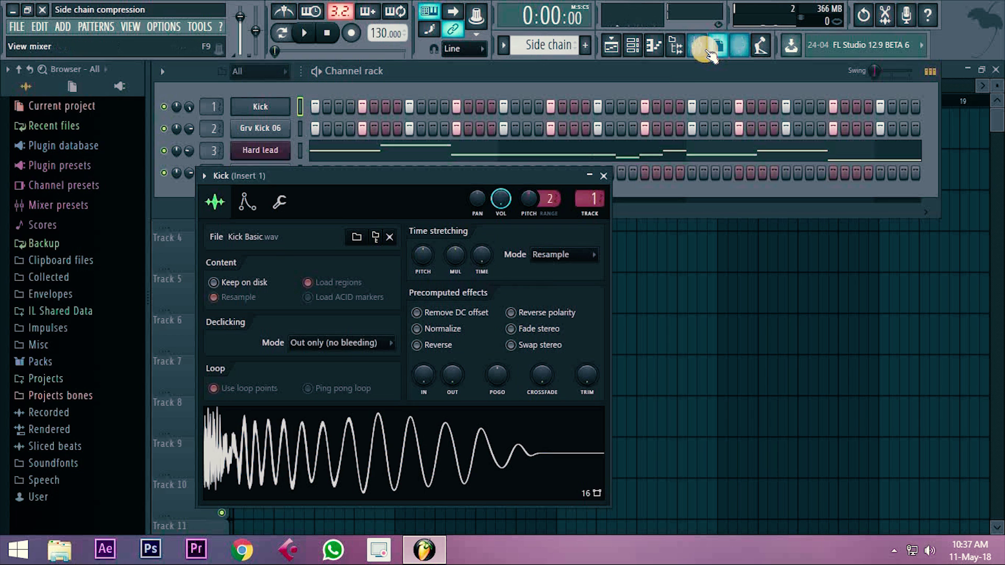
pyautogui.click(731, 48)
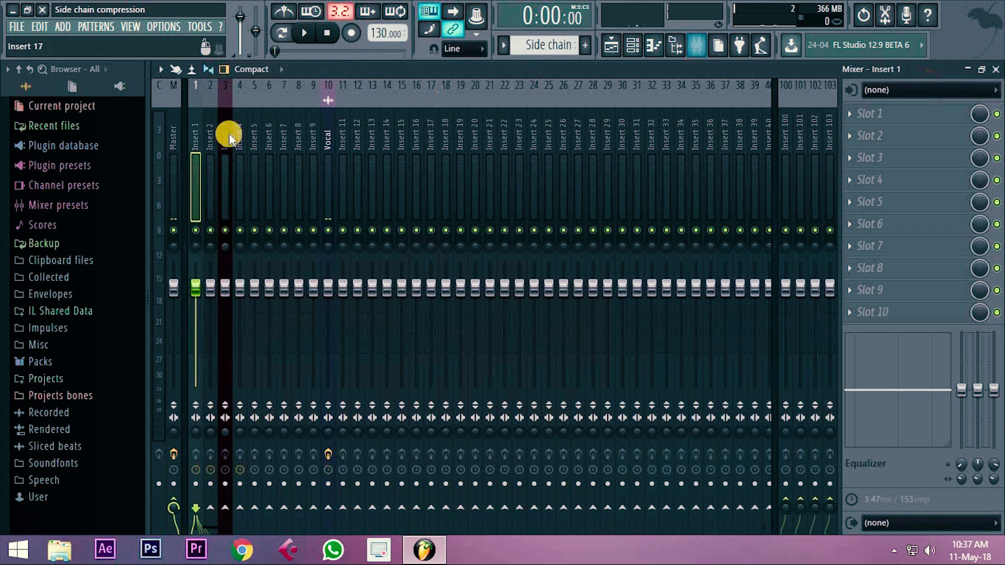
pyautogui.rightClick(203, 142)
pyautogui.moveTo(291, 200)
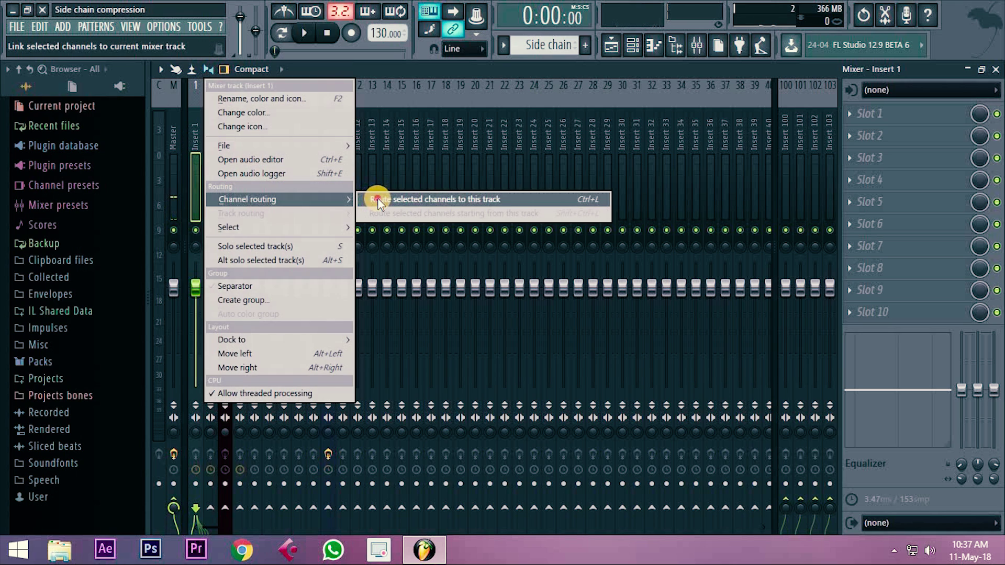
pyautogui.click(378, 198)
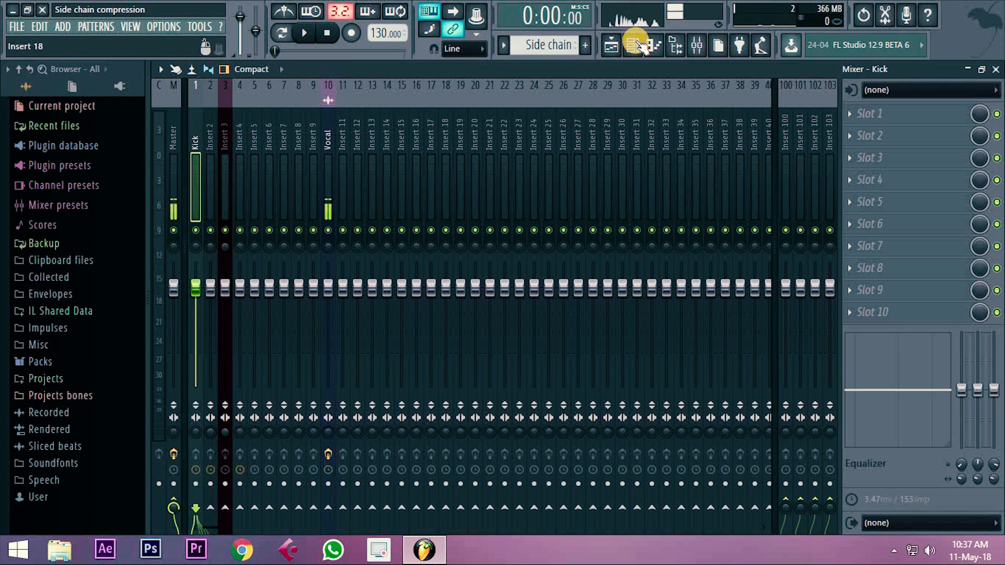
# Step: Route the Grv Kick 06 channel to mixer track Insert 2
pyautogui.click(609, 46)
pyautogui.click(259, 134)
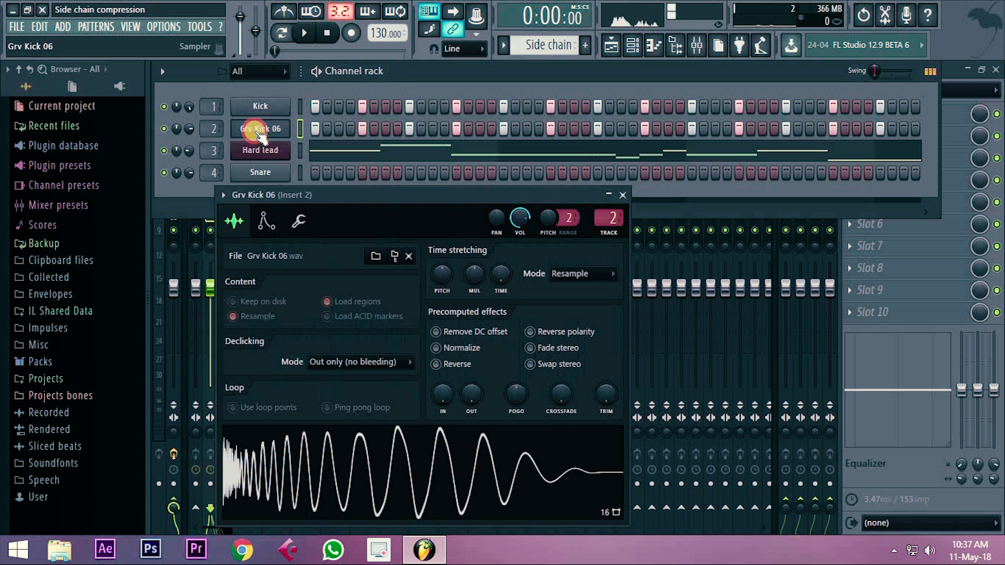
pyautogui.click(399, 112)
pyautogui.press('F9')
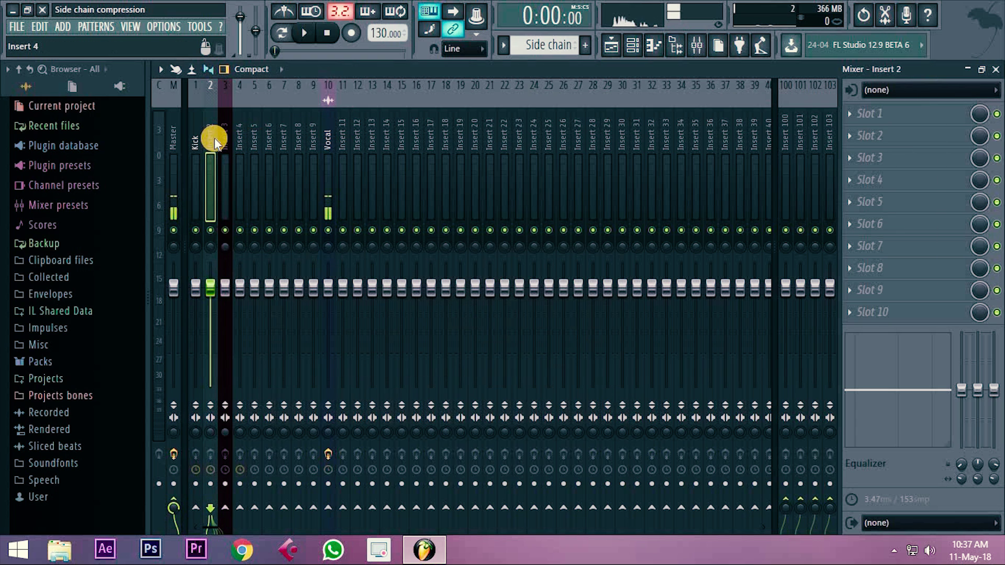
pyautogui.rightClick(210, 137)
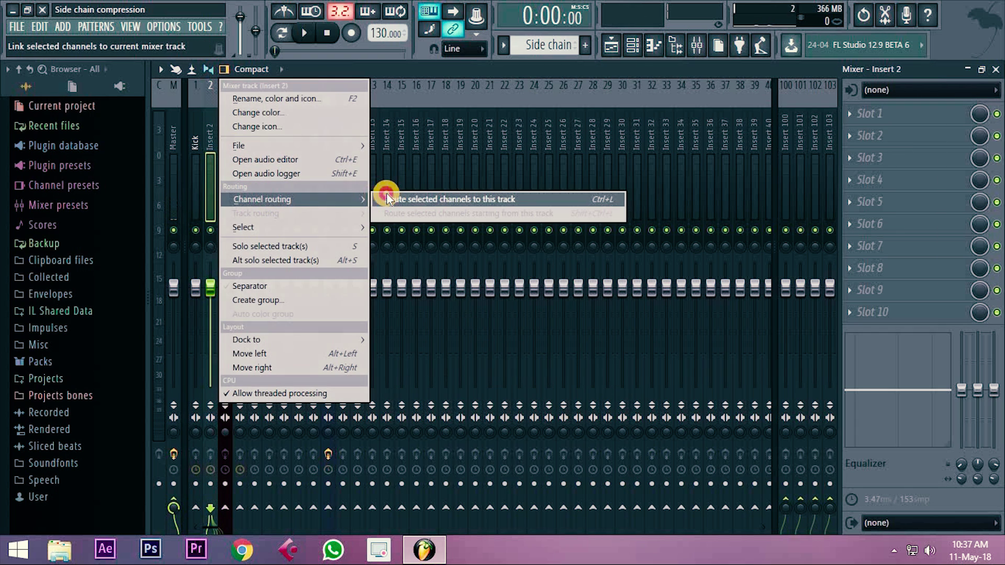
pyautogui.click(413, 199)
# Step: Route the Hard lead channel to mixer track Insert 3
pyautogui.click(632, 46)
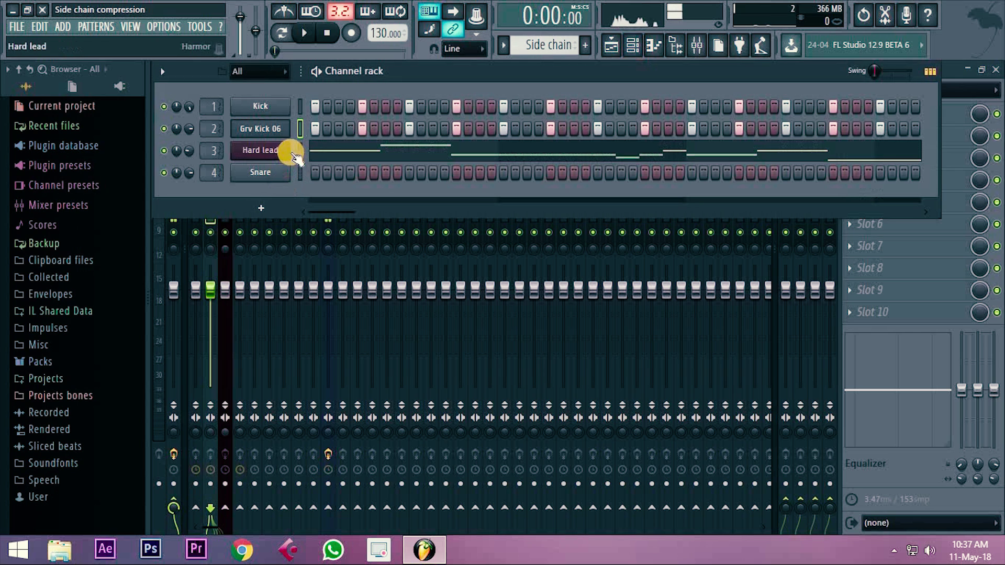
pyautogui.click(287, 151)
pyautogui.click(697, 46)
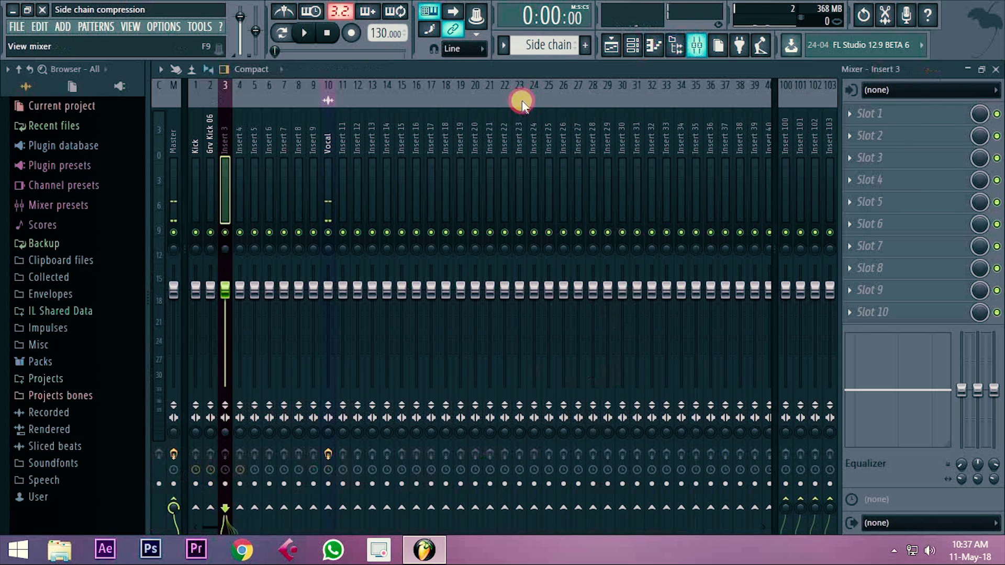
pyautogui.rightClick(230, 143)
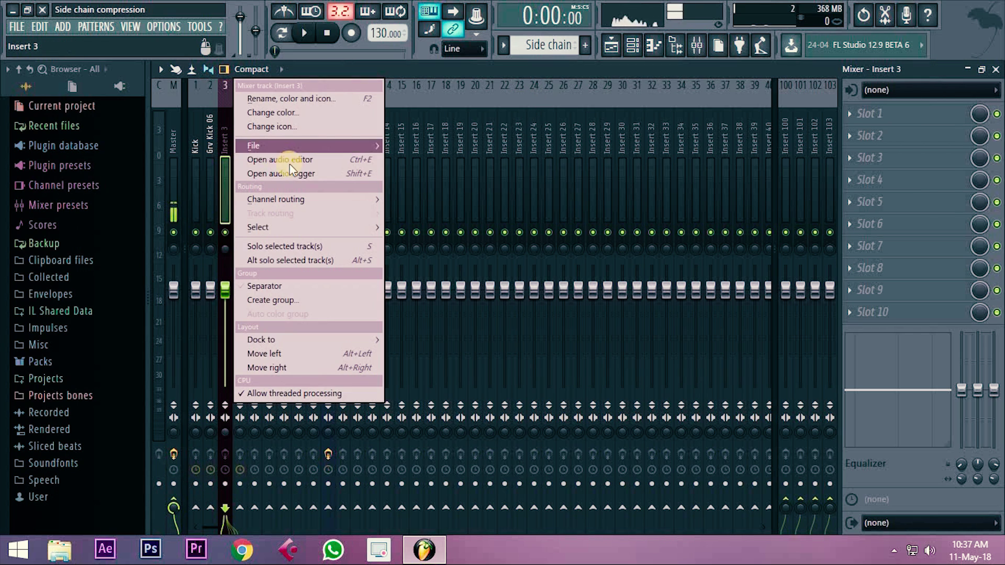
pyautogui.moveTo(302, 196)
pyautogui.click(425, 198)
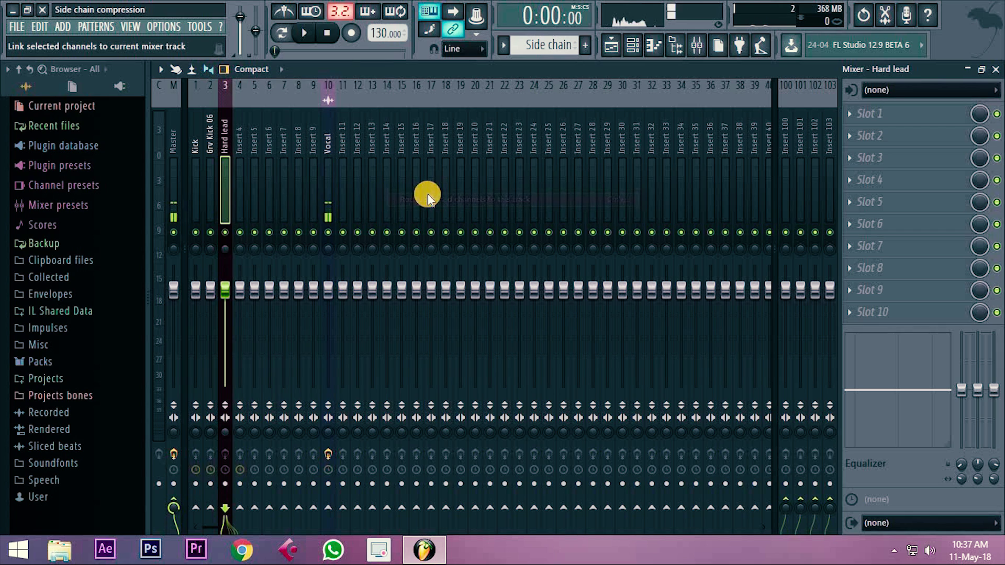
# Step: Load Fruity Peak Controller in the Kick mixer track's first effect slot and turn on its output mute
pyautogui.click(196, 110)
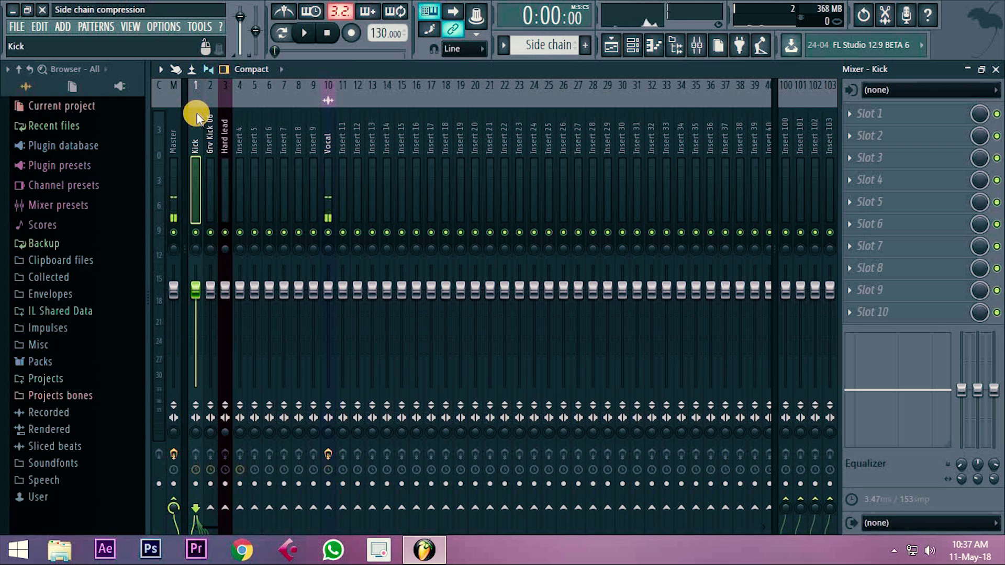
pyautogui.click(853, 112)
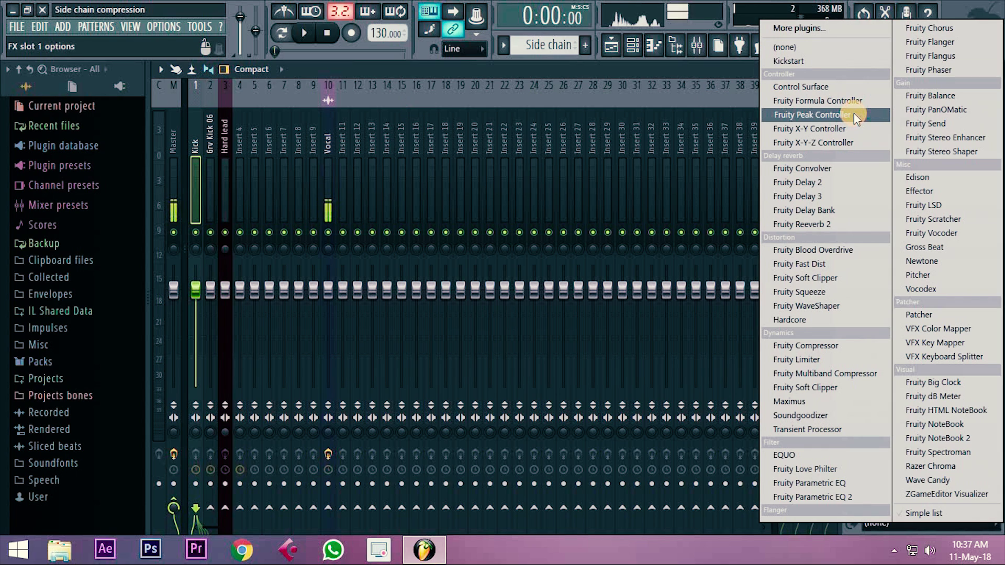
pyautogui.click(736, 68)
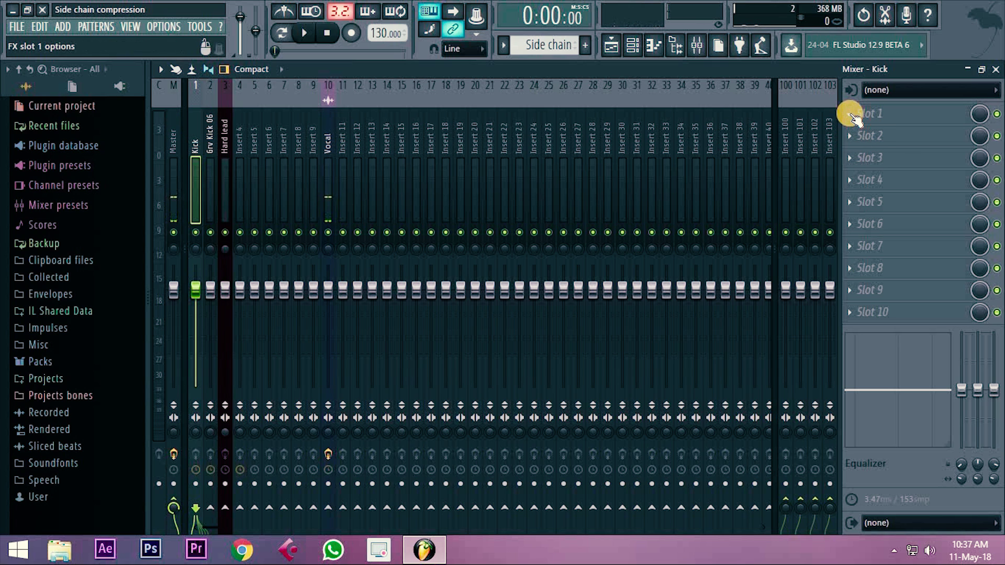
pyautogui.click(852, 115)
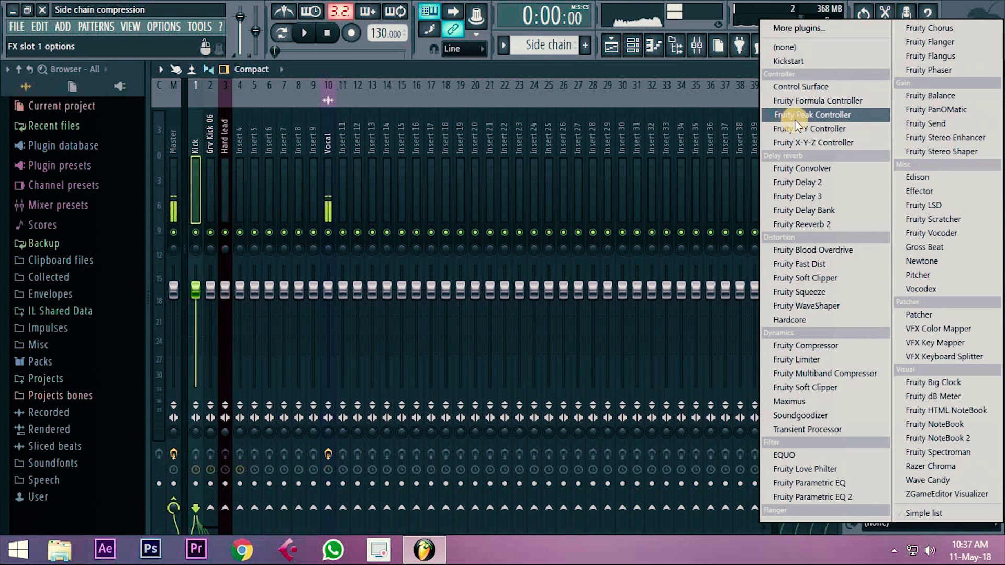
pyautogui.click(843, 118)
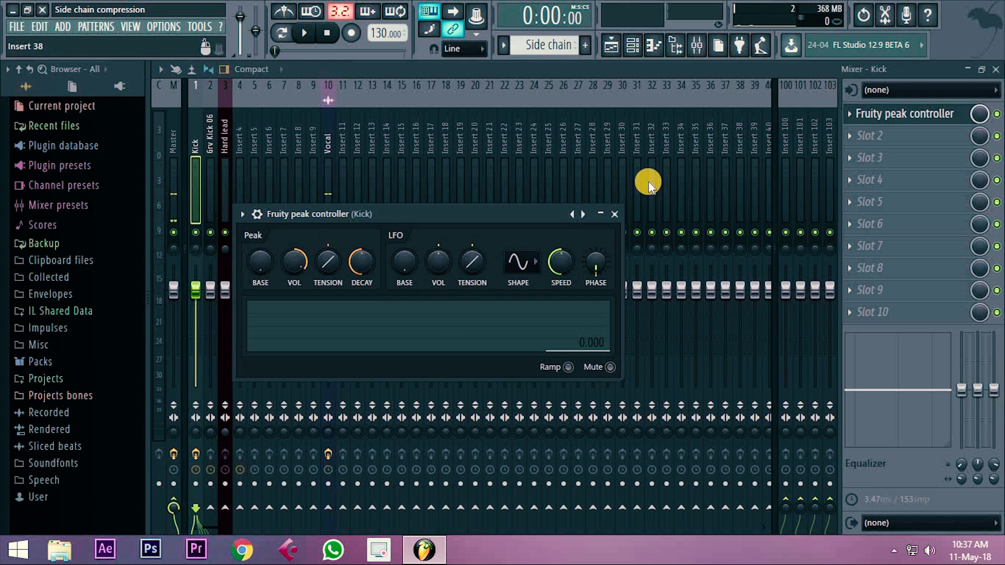
pyautogui.moveTo(531, 210); pyautogui.dragTo(666, 97)
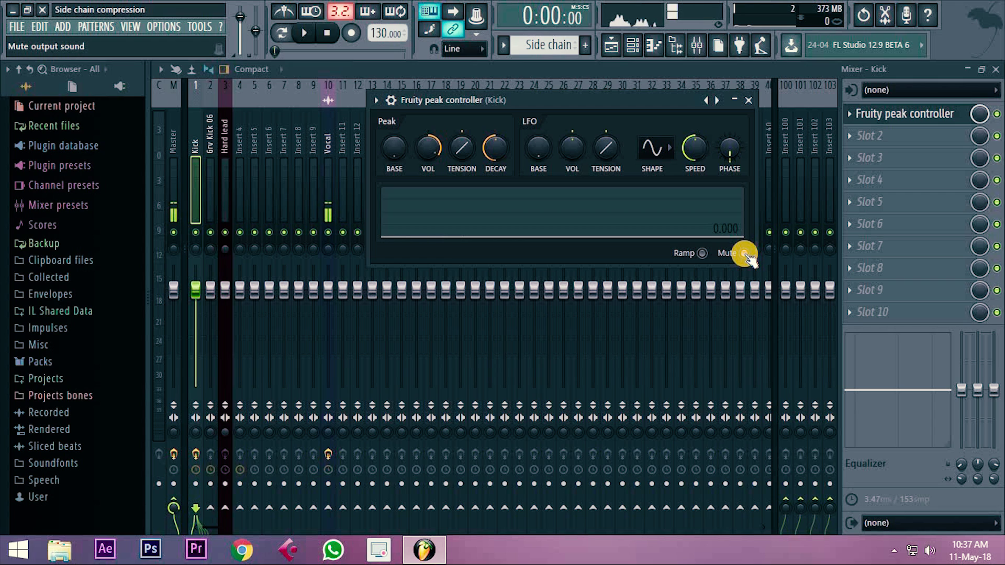
pyautogui.moveTo(621, 100); pyautogui.dragTo(624, 124)
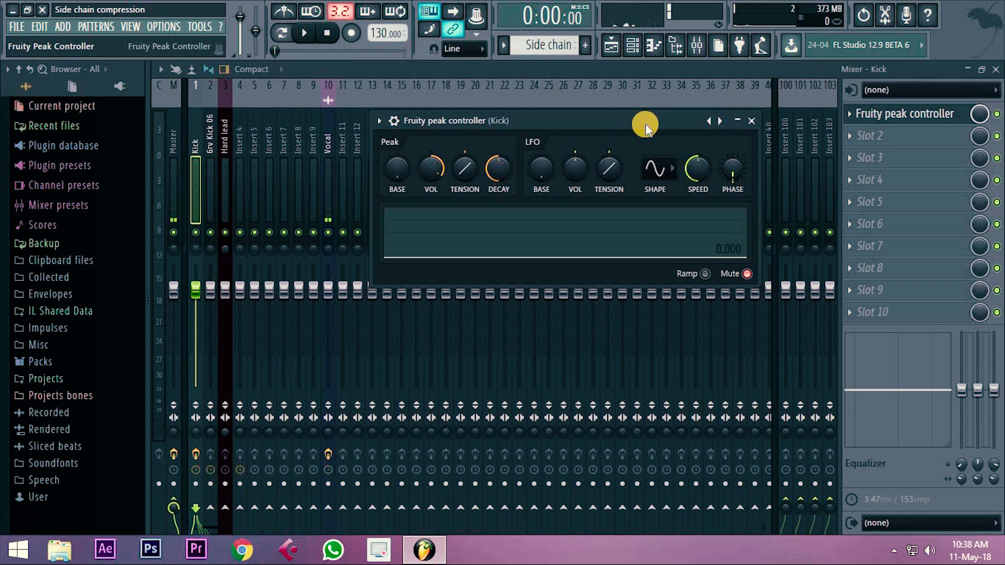
pyautogui.click(751, 121)
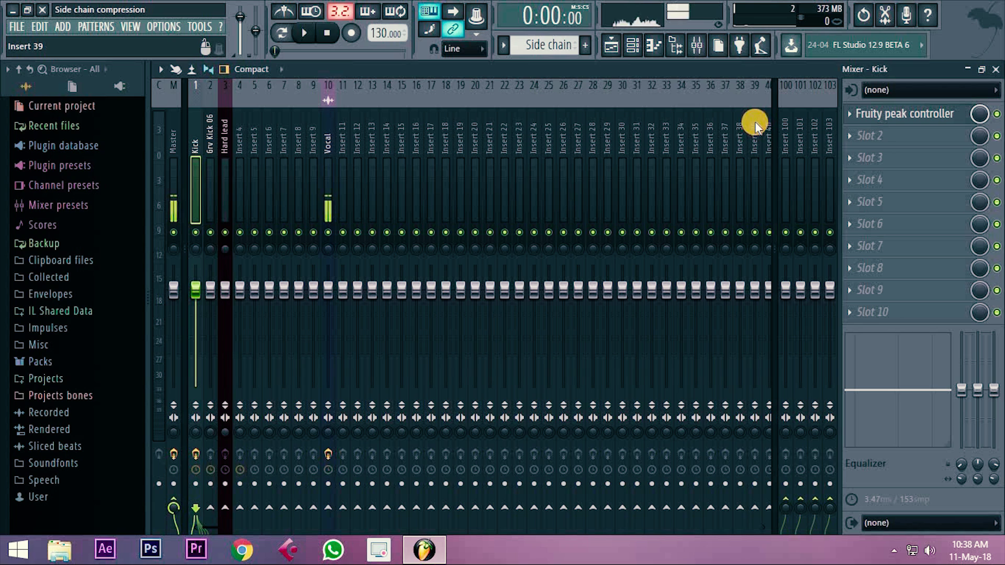
# Step: Load Fruity Compressor in the Hard lead mixer track's first effect slot and move its window clear of the track names
pyautogui.click(223, 141)
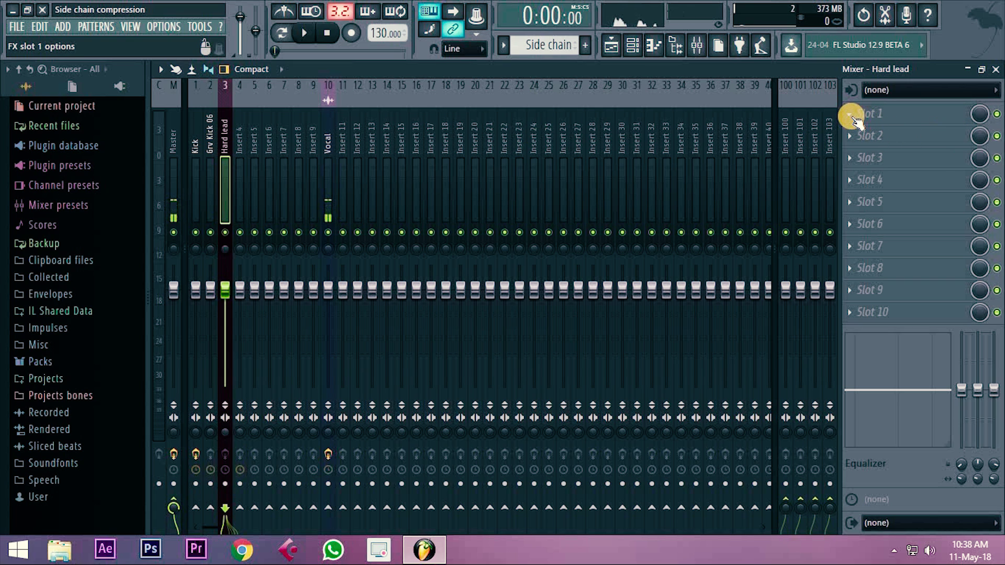
pyautogui.click(852, 117)
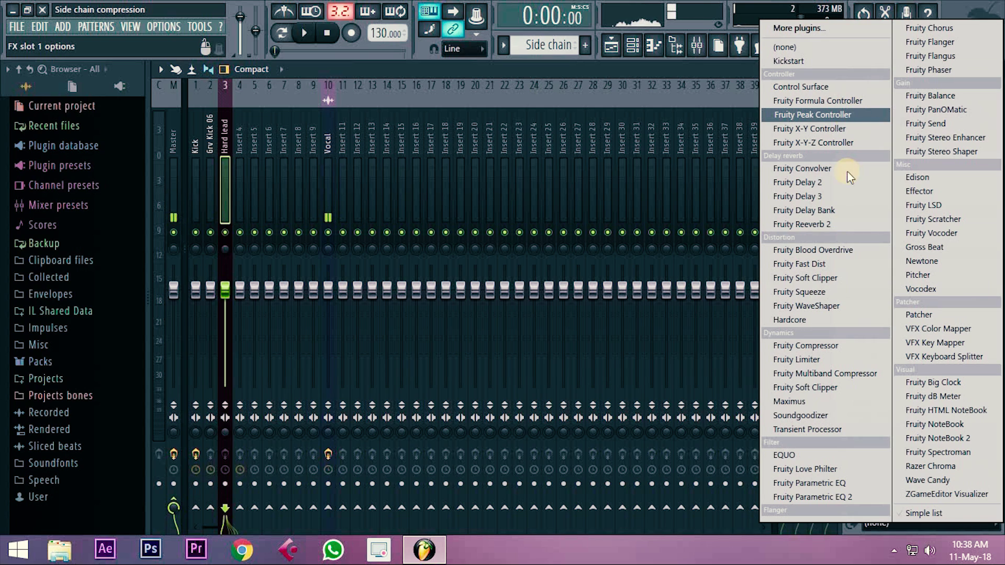
pyautogui.click(809, 346)
pyautogui.moveTo(417, 140); pyautogui.dragTo(653, 127)
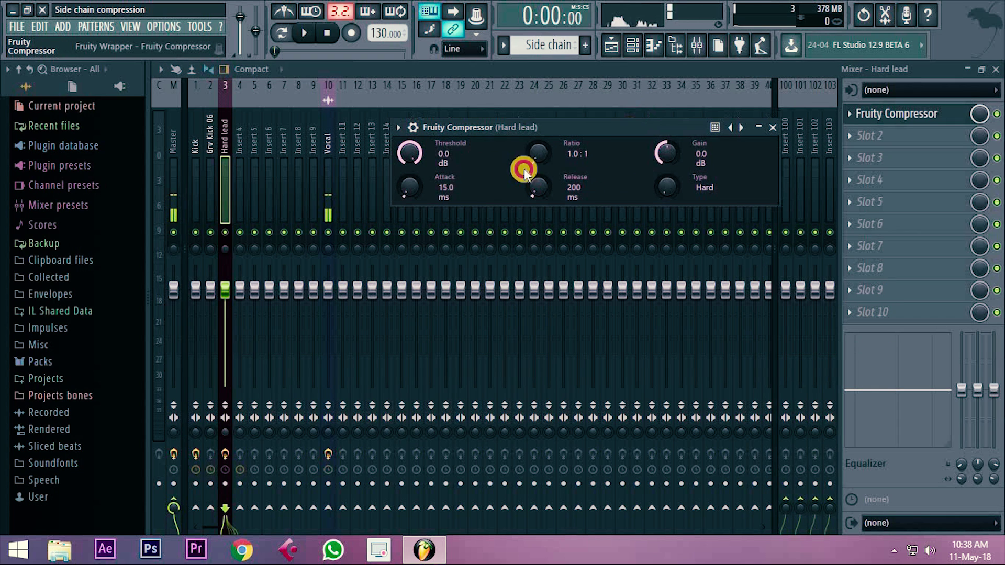
# Step: Link the Fruity Compressor's Threshold to the internal controller Peak ctrl - Peak+LFO with the Inverted mapping formula and accept
pyautogui.click(411, 151)
pyautogui.rightClick(411, 153)
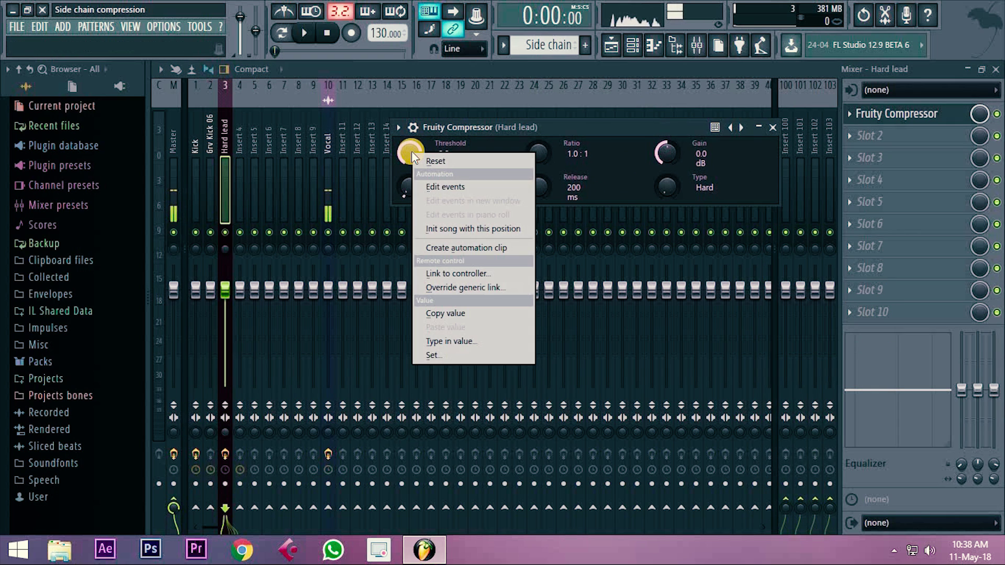
pyautogui.click(481, 280)
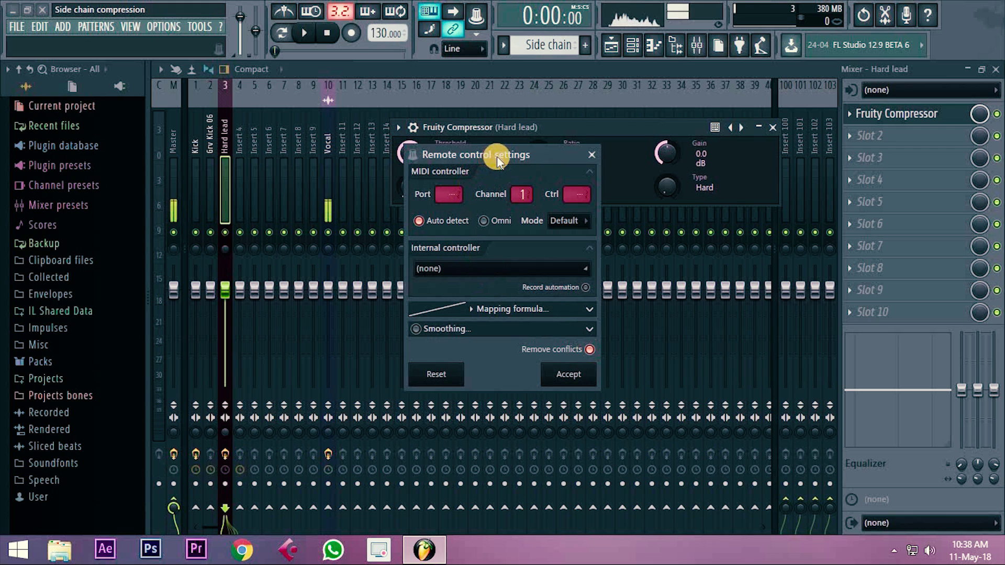
pyautogui.moveTo(497, 156); pyautogui.dragTo(521, 143)
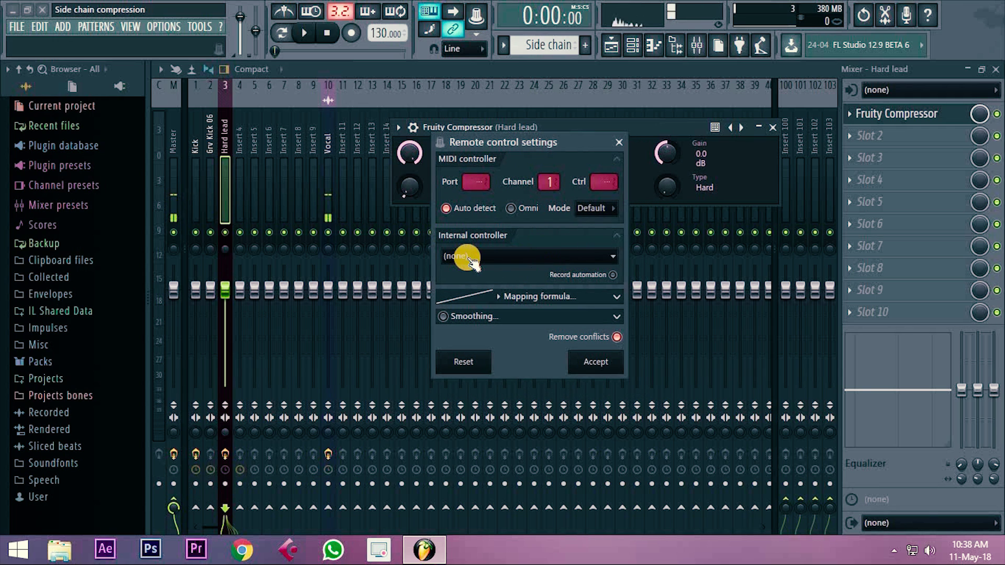
pyautogui.click(613, 256)
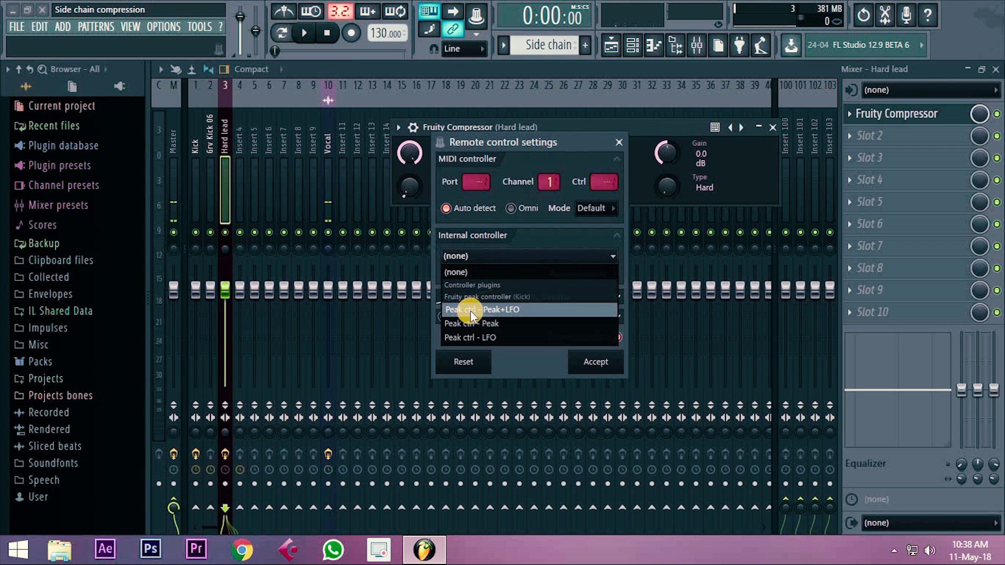
pyautogui.click(516, 312)
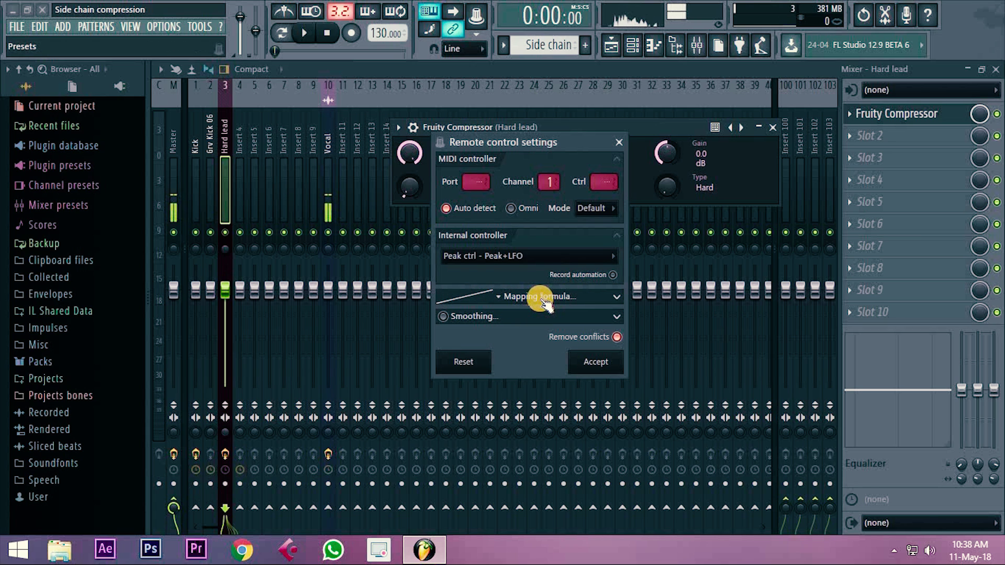
pyautogui.click(492, 297)
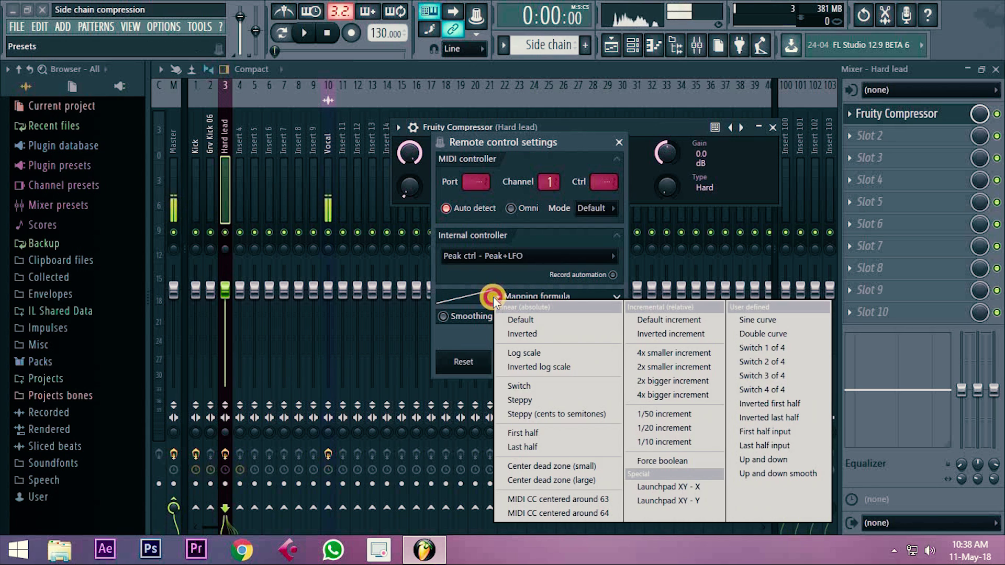
pyautogui.click(516, 334)
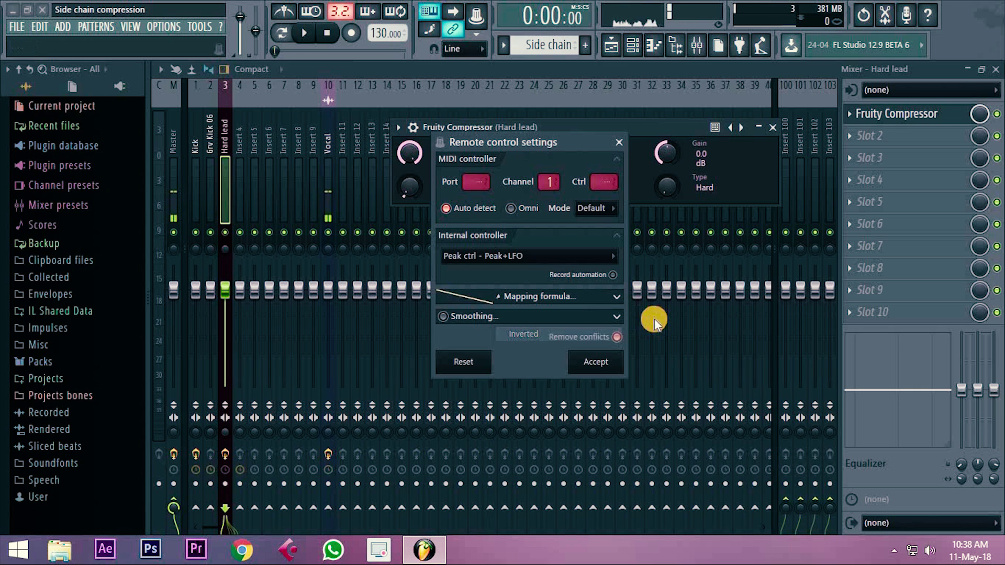
pyautogui.click(596, 360)
# Step: Play the pattern to check the ducking, and examine the Kick mixer track's level during playback
pyautogui.click(304, 32)
pyautogui.click(322, 33)
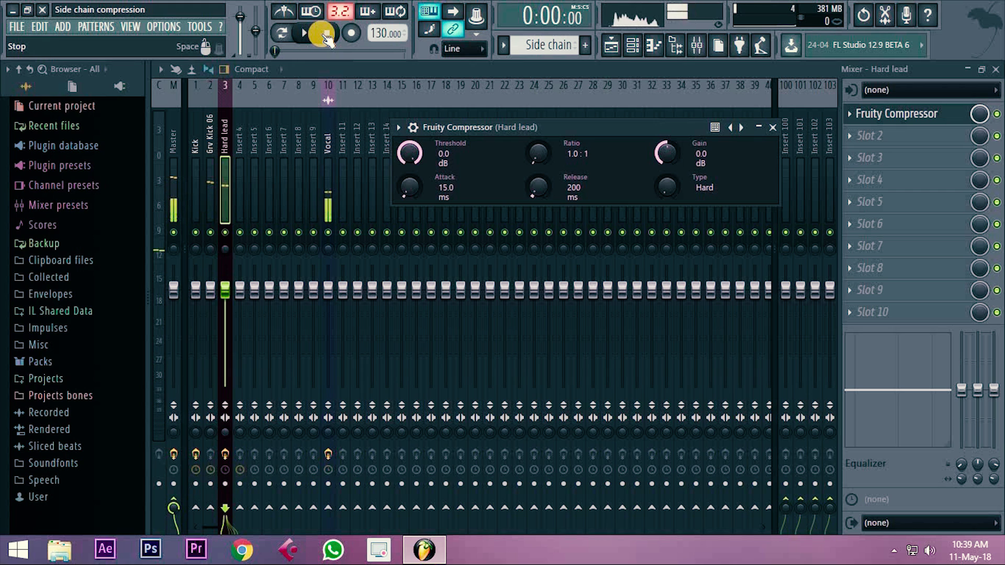
pyautogui.press('space')
pyautogui.click(327, 33)
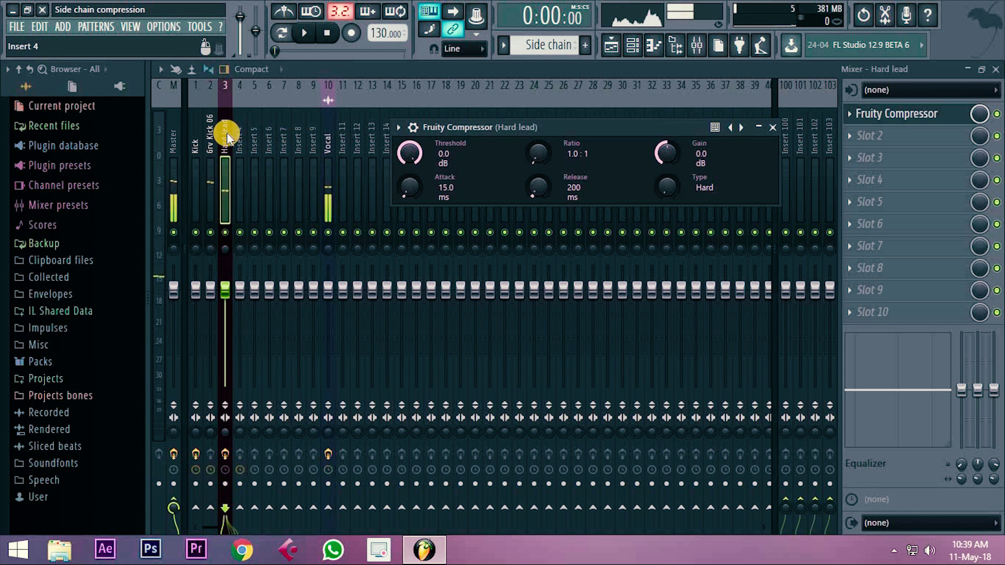
pyautogui.click(194, 139)
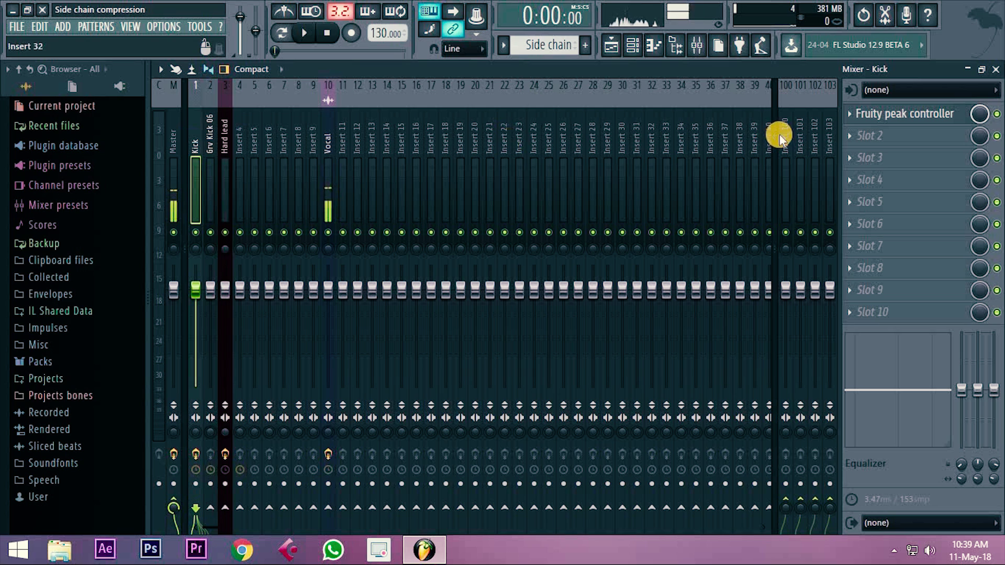
pyautogui.click(304, 33)
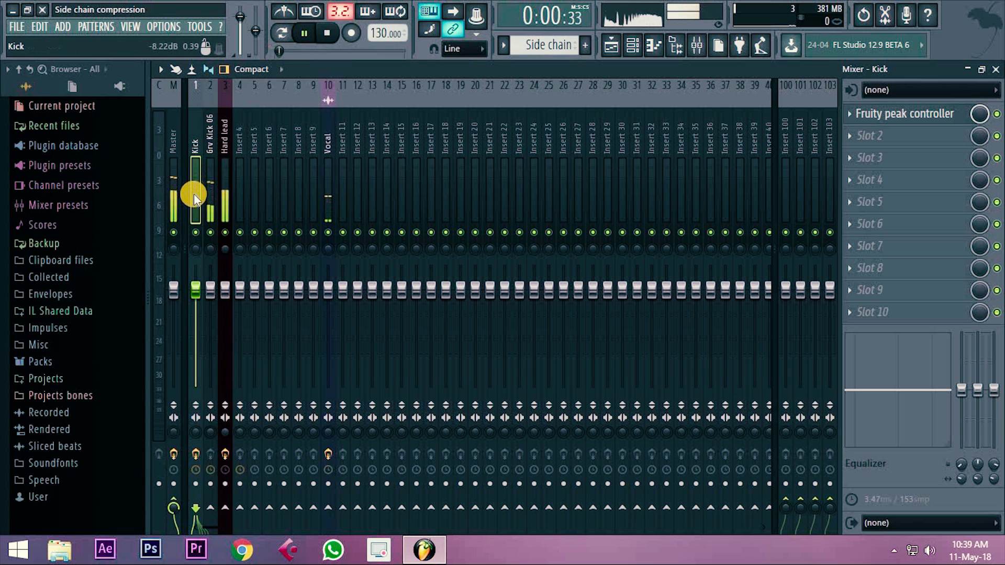
pyautogui.click(327, 33)
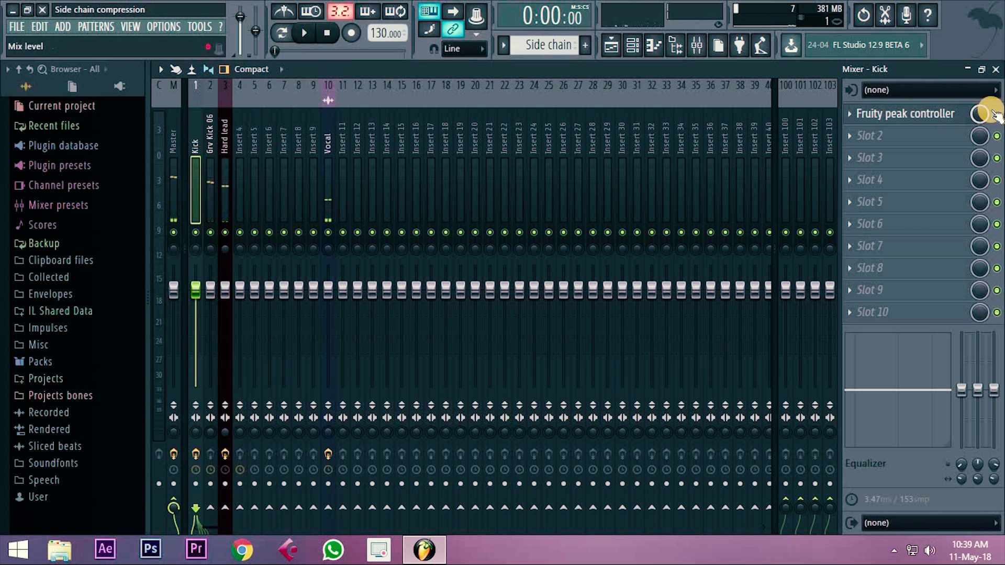
# Step: Audition the Kick track's Fruity Peak Controller with output mute off, restore the mute and close the plugin window
pyautogui.click(952, 117)
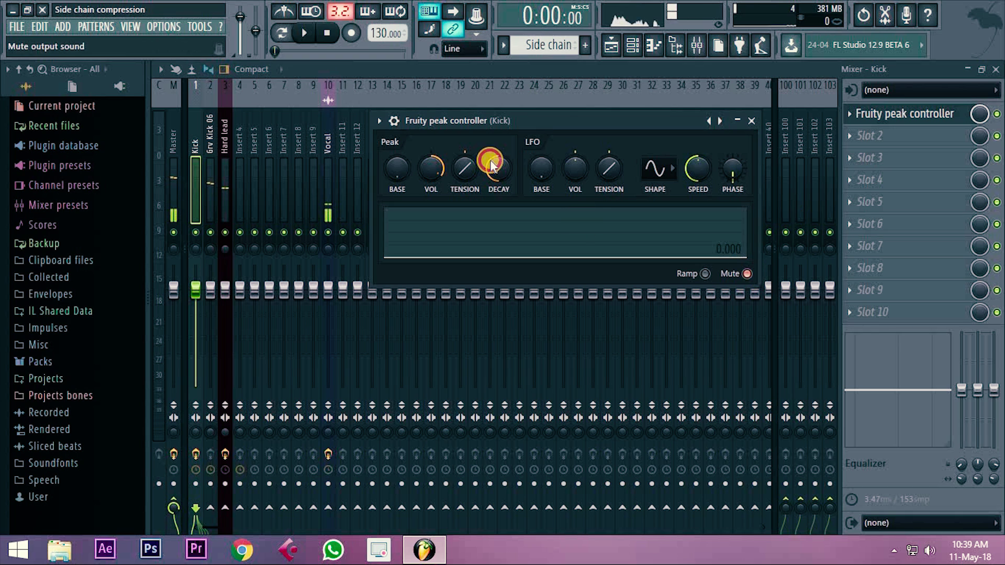
pyautogui.click(303, 34)
pyautogui.press('space')
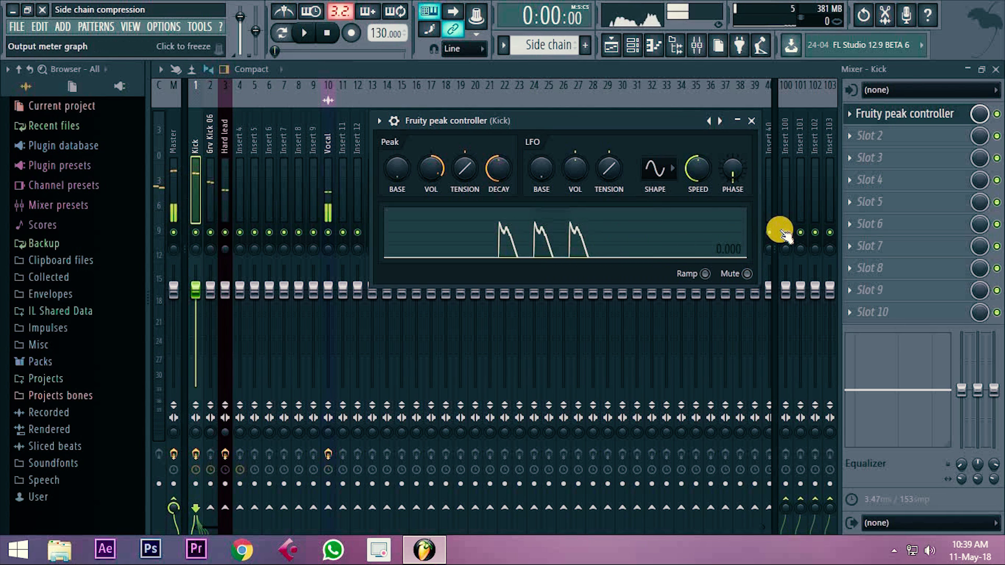
pyautogui.click(746, 274)
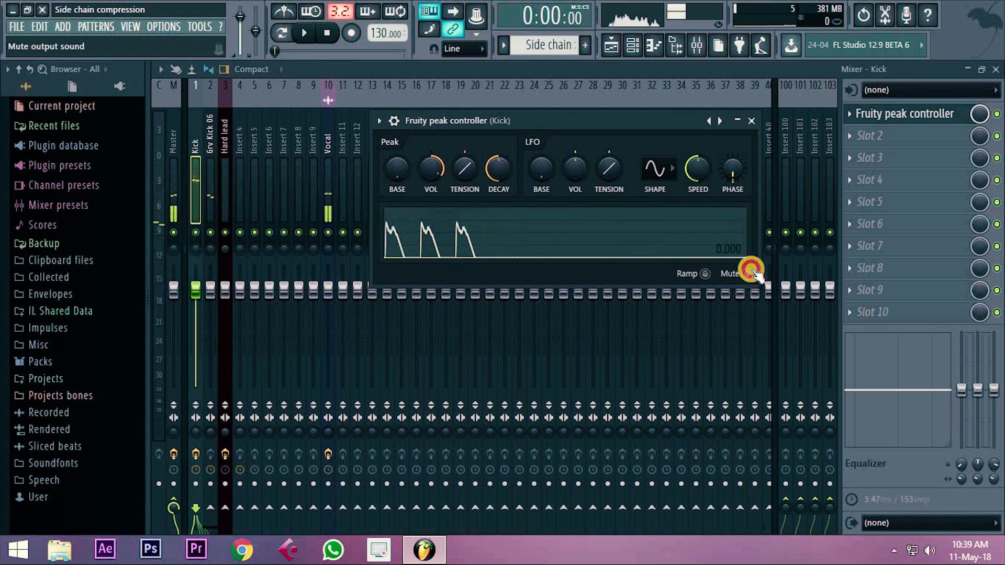
pyautogui.click(742, 125)
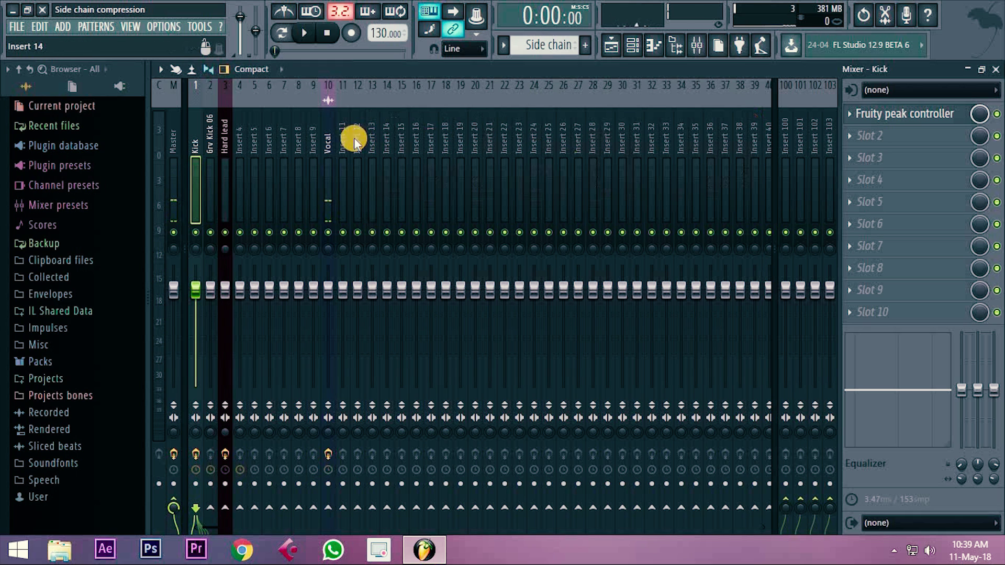
# Step: Open the Hard lead track's Fruity Compressor and play the pattern to examine how the Threshold responds to the kick
pyautogui.click(221, 130)
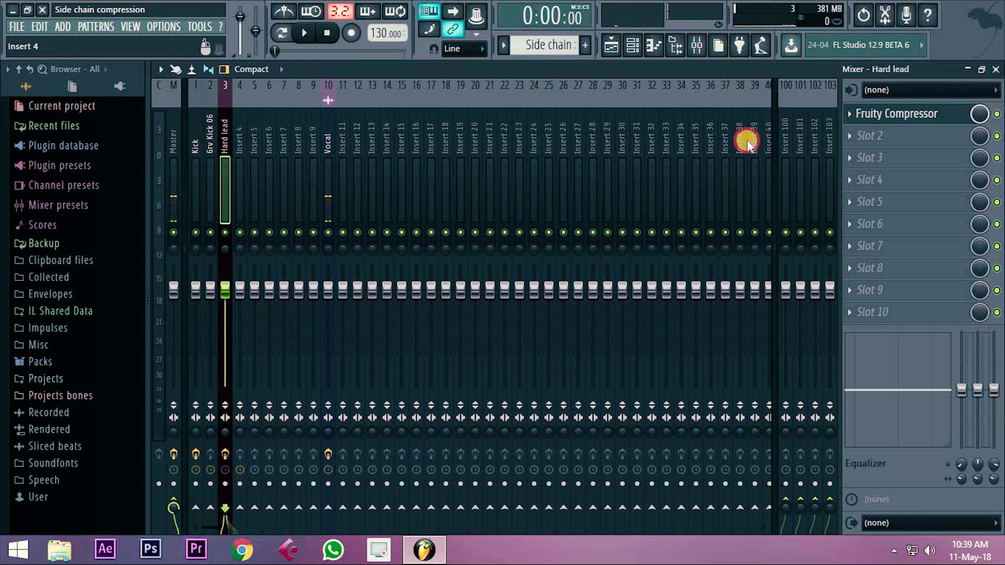
pyautogui.click(921, 114)
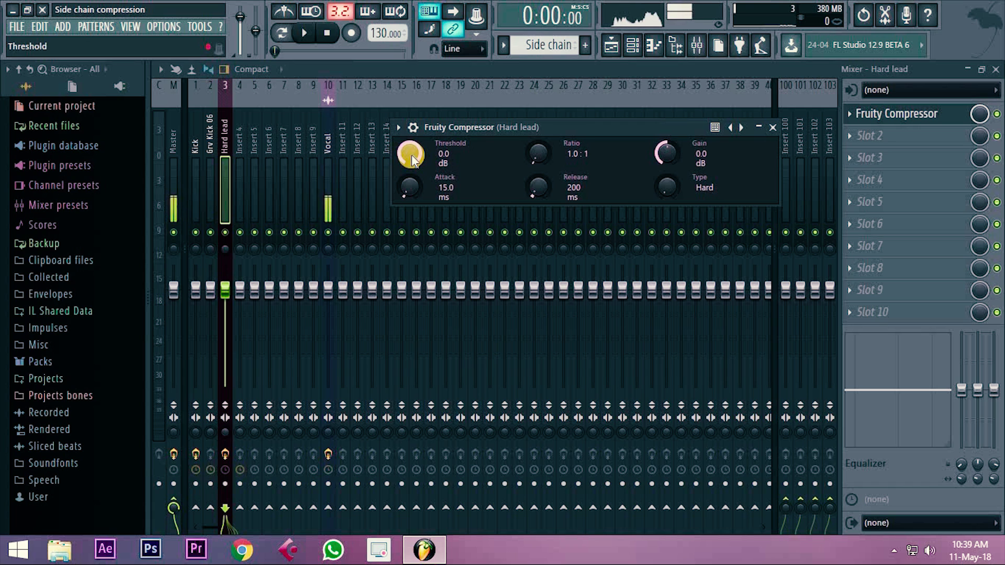
pyautogui.moveTo(411, 151)
pyautogui.mouseDown()
pyautogui.moveTo(416, 161)
pyautogui.moveTo(406, 139)
pyautogui.mouseUp()
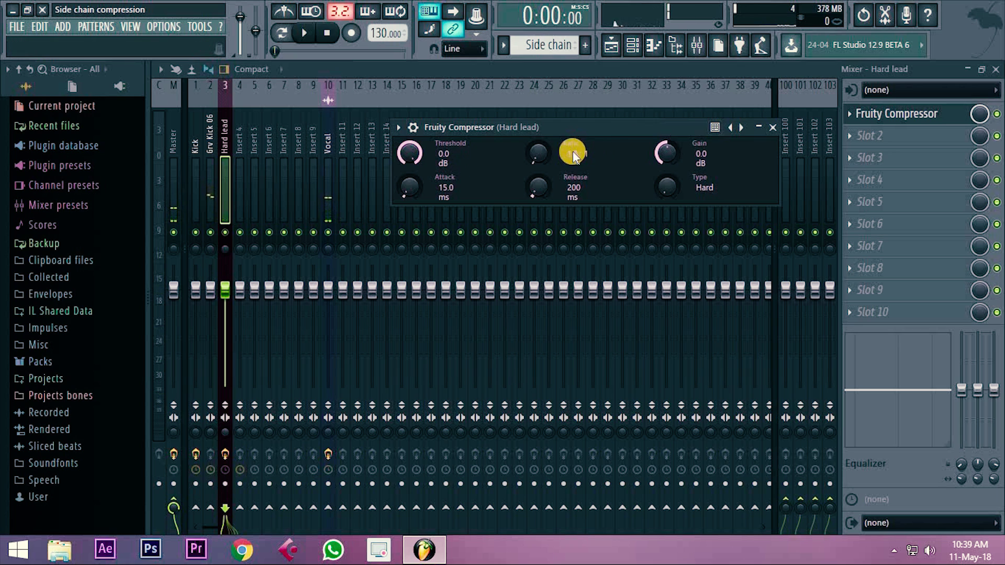
pyautogui.click(304, 33)
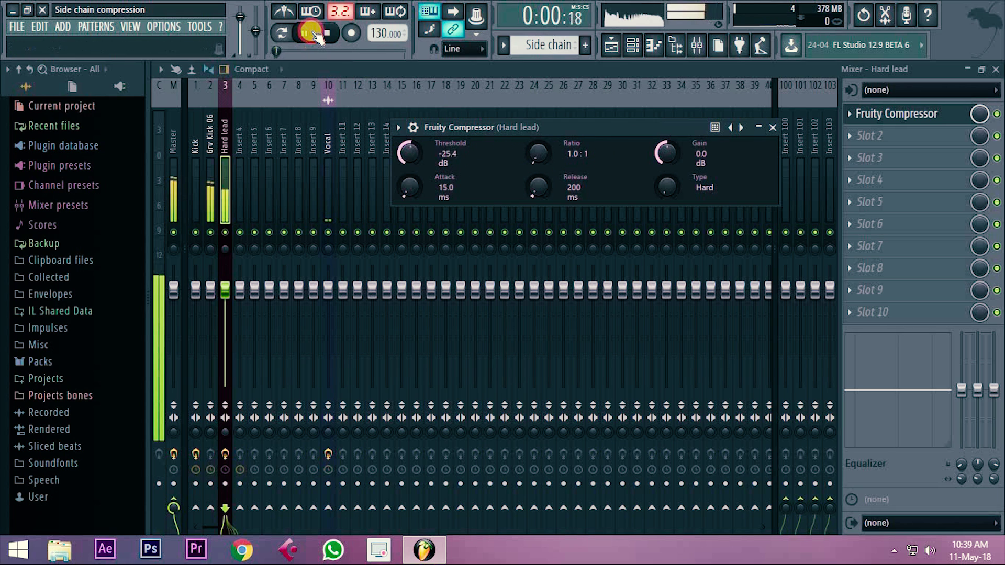
pyautogui.press('space')
# Step: Raise the peak volume in the Kick track's Fruity Peak Controller, playing the pattern to check the peak graph
pyautogui.click(199, 132)
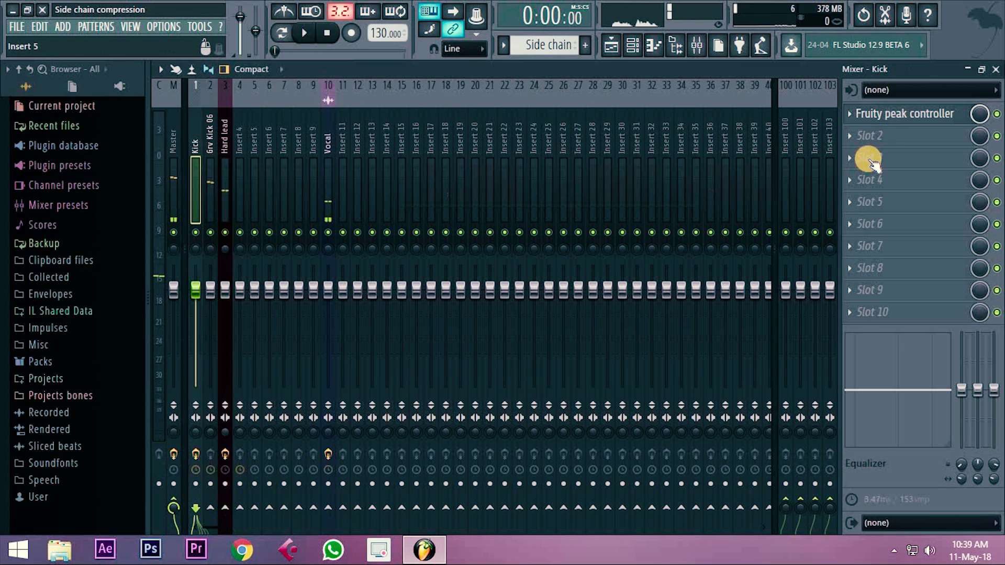
pyautogui.click(895, 114)
pyautogui.click(326, 35)
pyautogui.click(304, 32)
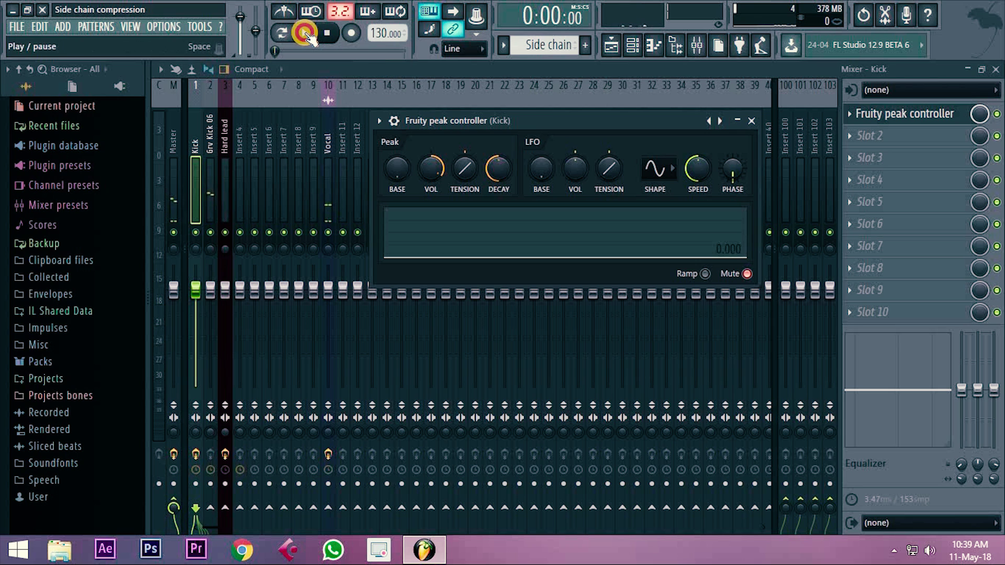
pyautogui.click(325, 32)
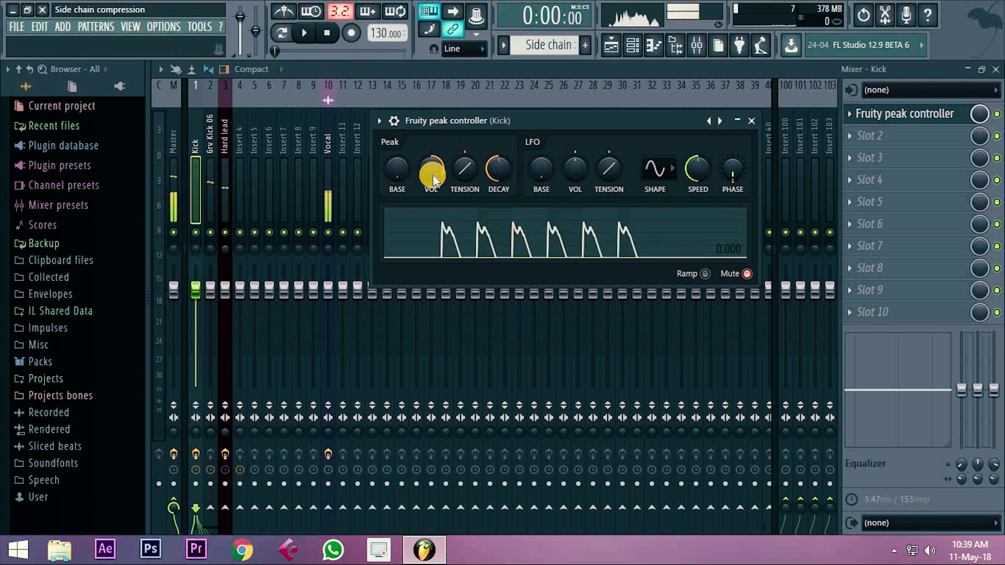
pyautogui.click(304, 32)
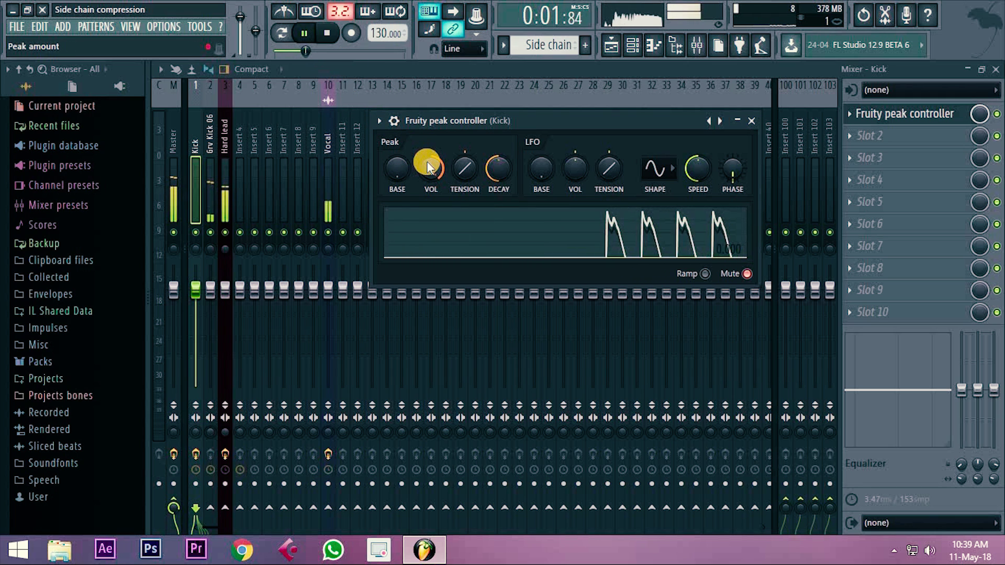
pyautogui.click(328, 33)
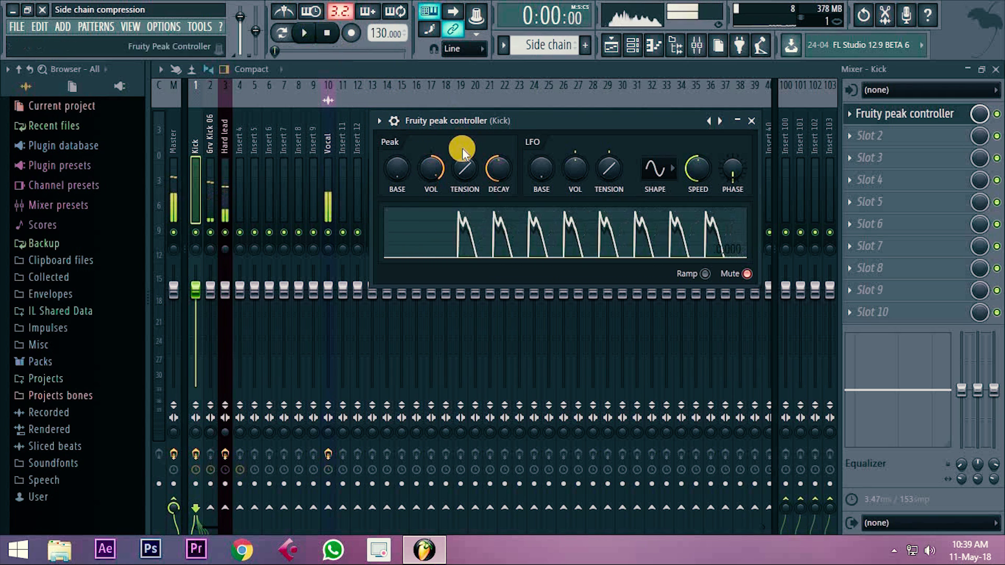
# Step: Set the Peak Controller's peak tension to 38%, audition the pattern and close the plugin window
pyautogui.moveTo(466, 168); pyautogui.dragTo(463, 134)
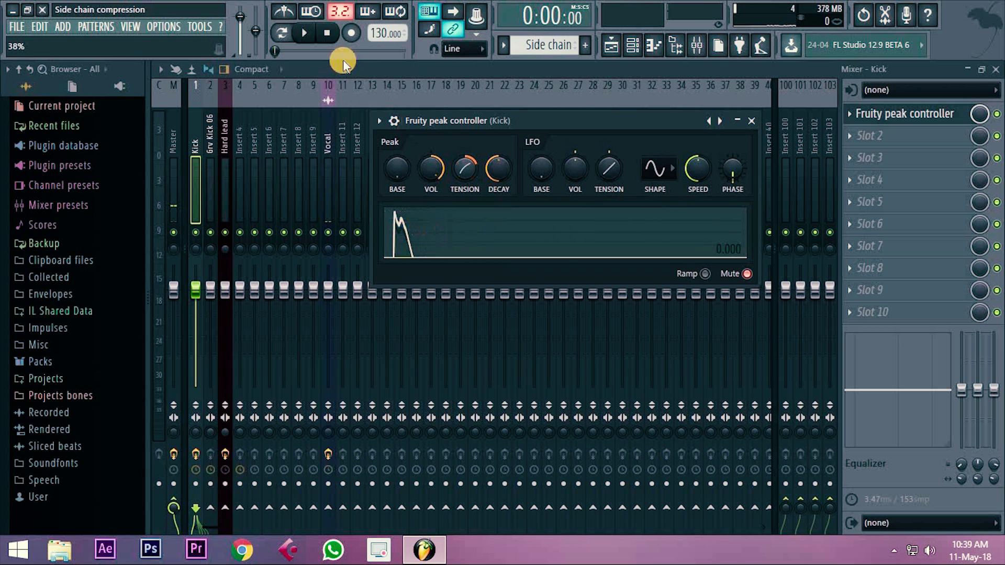
pyautogui.click(305, 33)
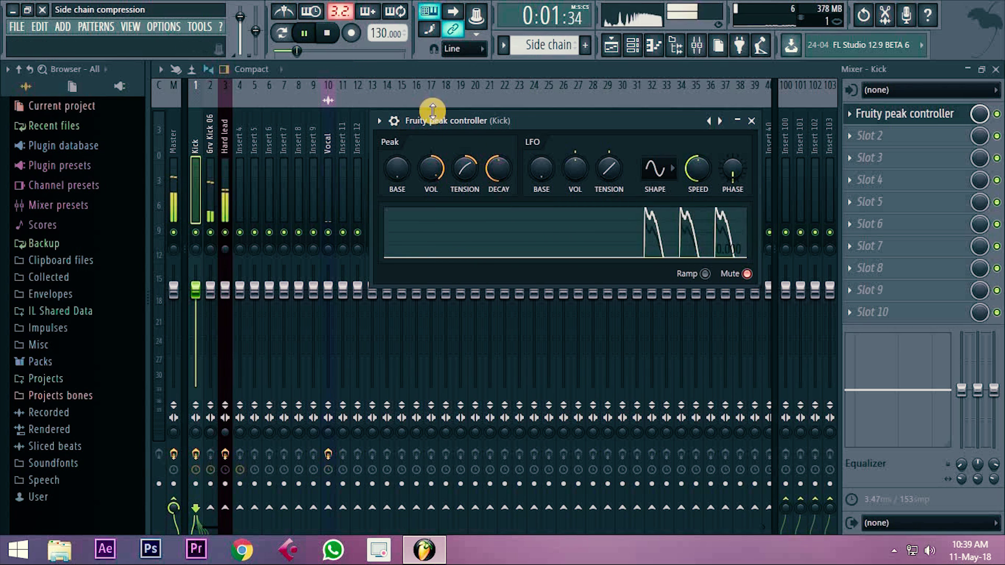
pyautogui.moveTo(464, 168); pyautogui.dragTo(463, 166)
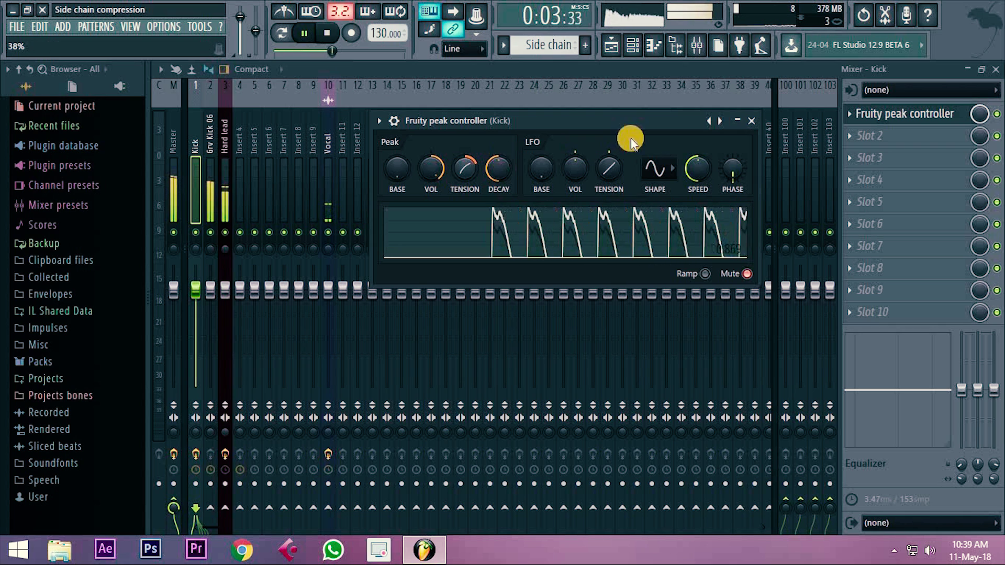
pyautogui.click(314, 34)
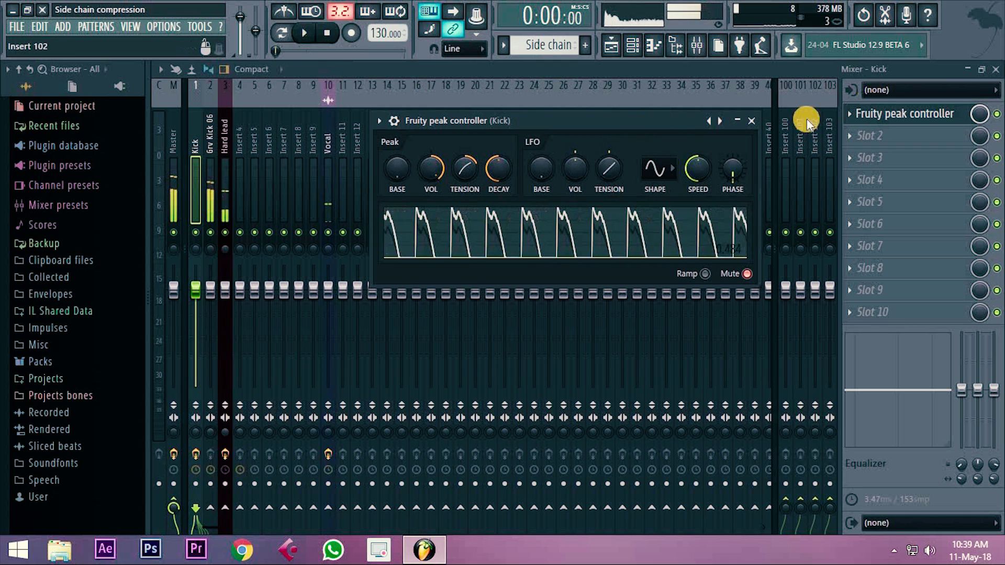
pyautogui.click(751, 121)
# Step: Open the Hard lead track's Fruity Compressor and set its Ratio to 1.4:1 while playing the pattern
pyautogui.click(222, 137)
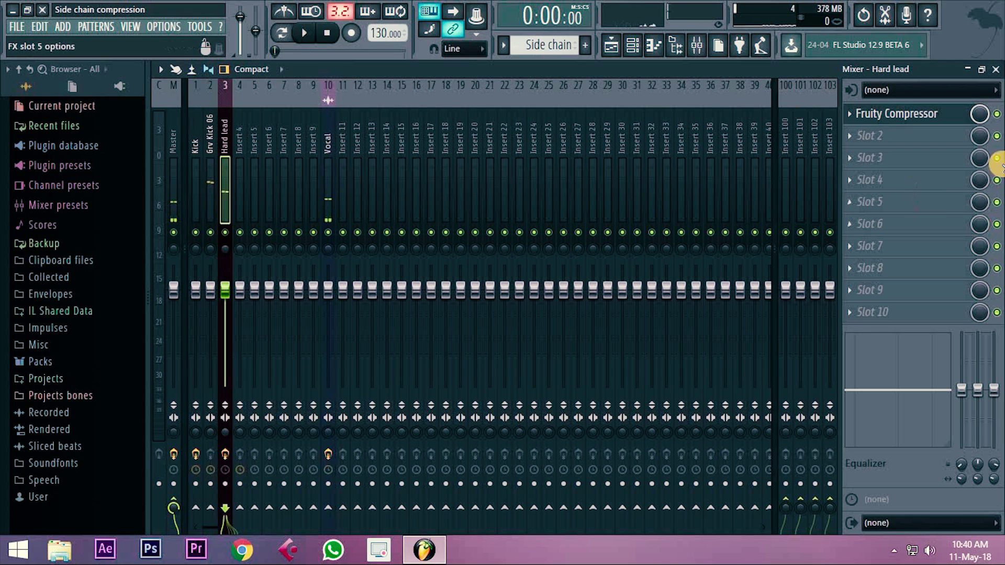
pyautogui.click(895, 116)
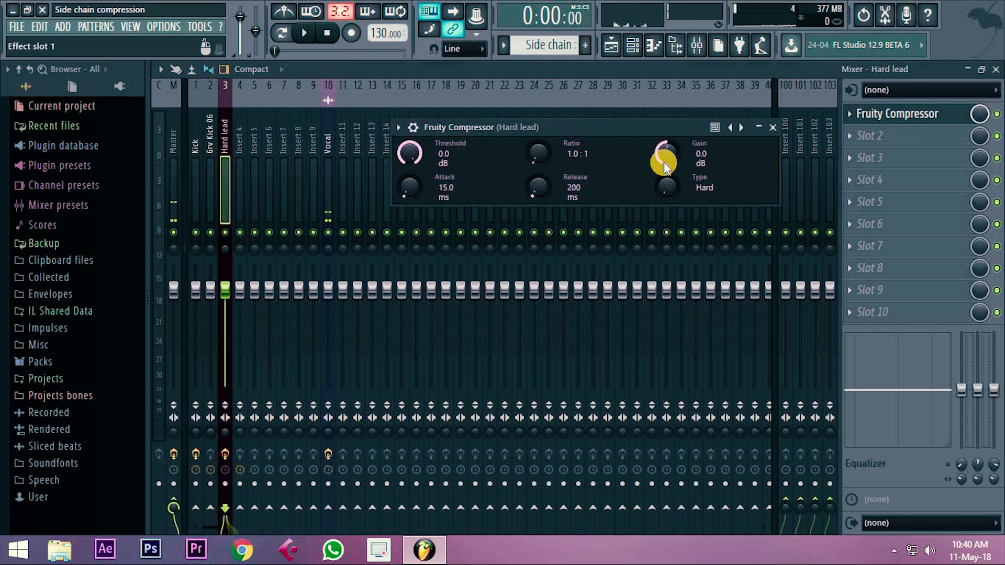
pyautogui.click(303, 33)
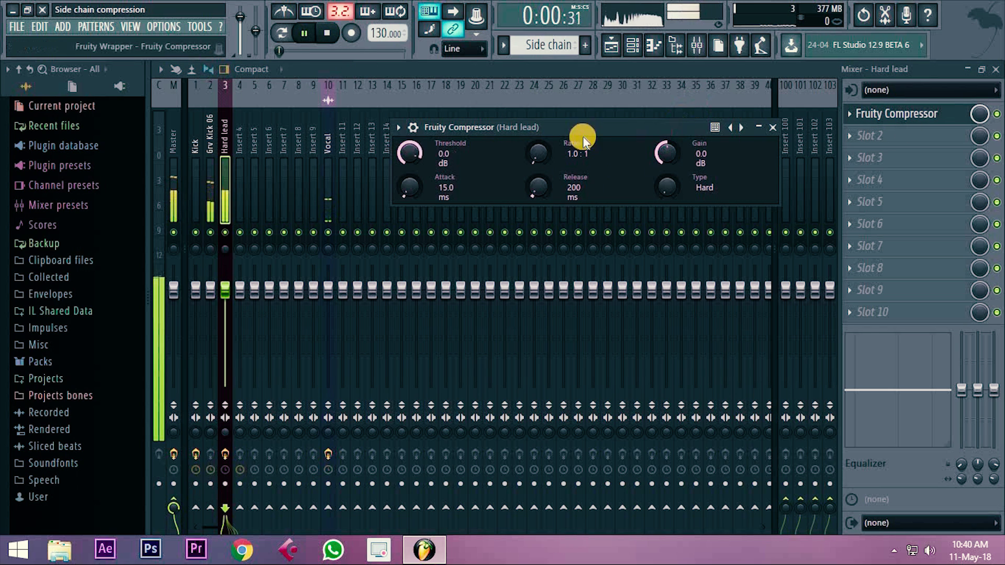
pyautogui.moveTo(538, 151); pyautogui.dragTo(535, 148)
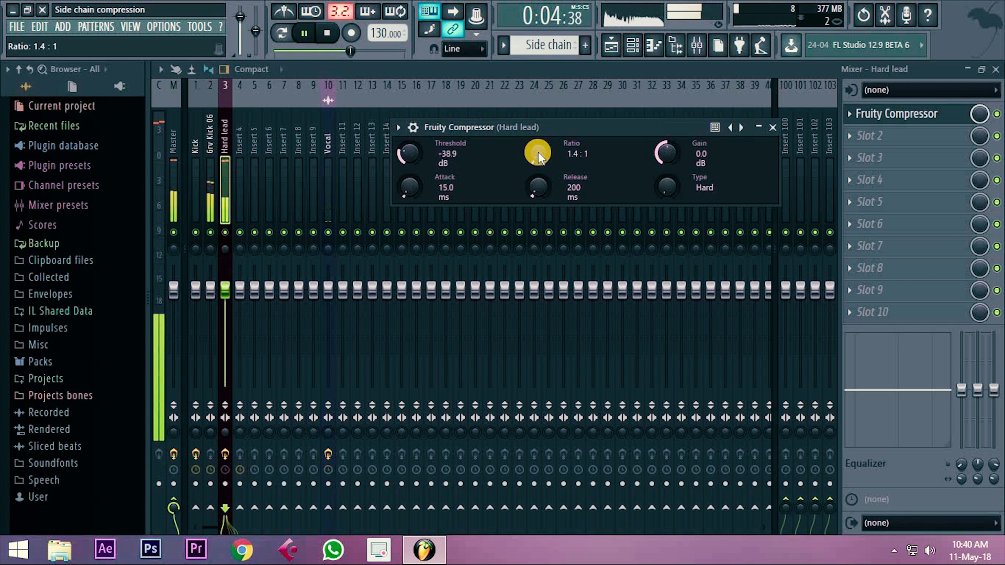
pyautogui.click(327, 34)
# Step: Set the compressor's Attack to 0.4 ms and raise its Ratio to 4.8:1 during playback
pyautogui.moveTo(410, 185); pyautogui.dragTo(415, 193)
pyautogui.click(303, 33)
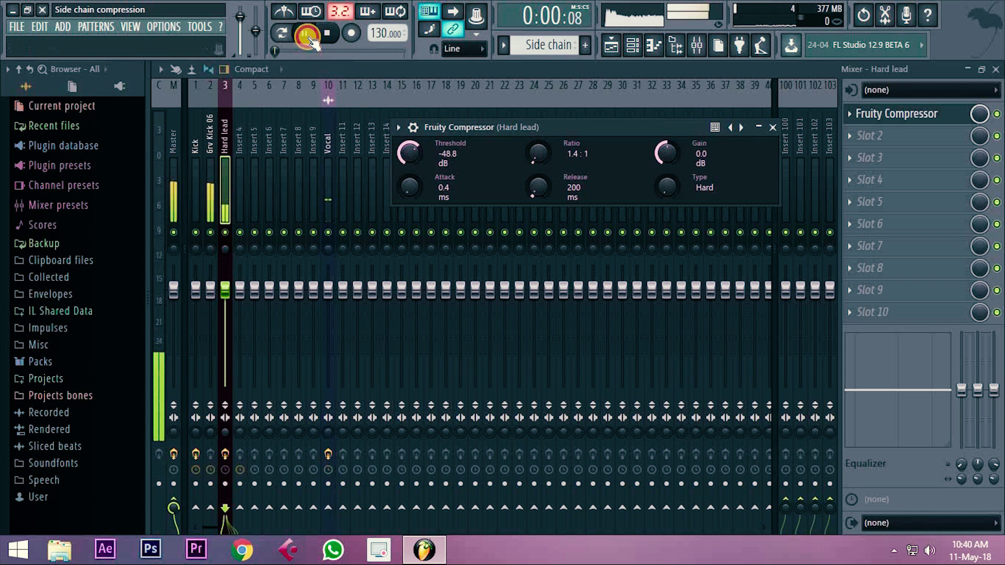
pyautogui.moveTo(531, 152); pyautogui.dragTo(529, 124)
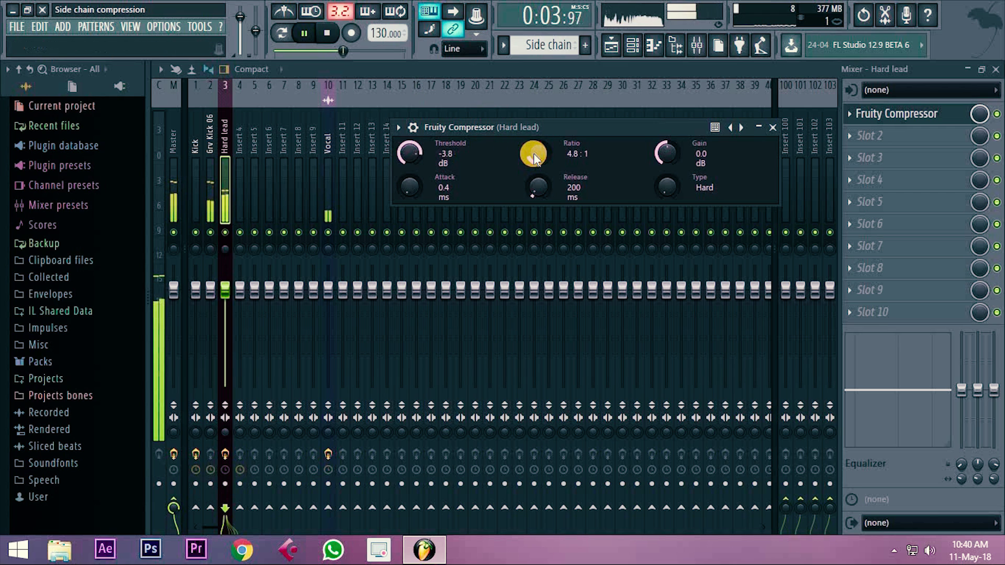
# Step: Restart playback and set the Ratio of the Hard lead's Fruity Compressor to 16.0:1
pyautogui.press('space')
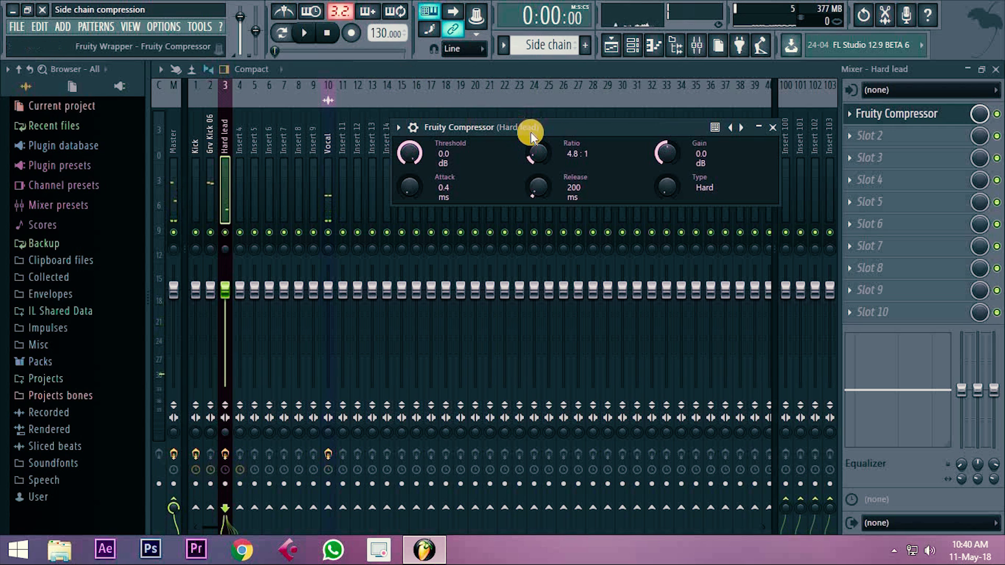
pyautogui.click(303, 32)
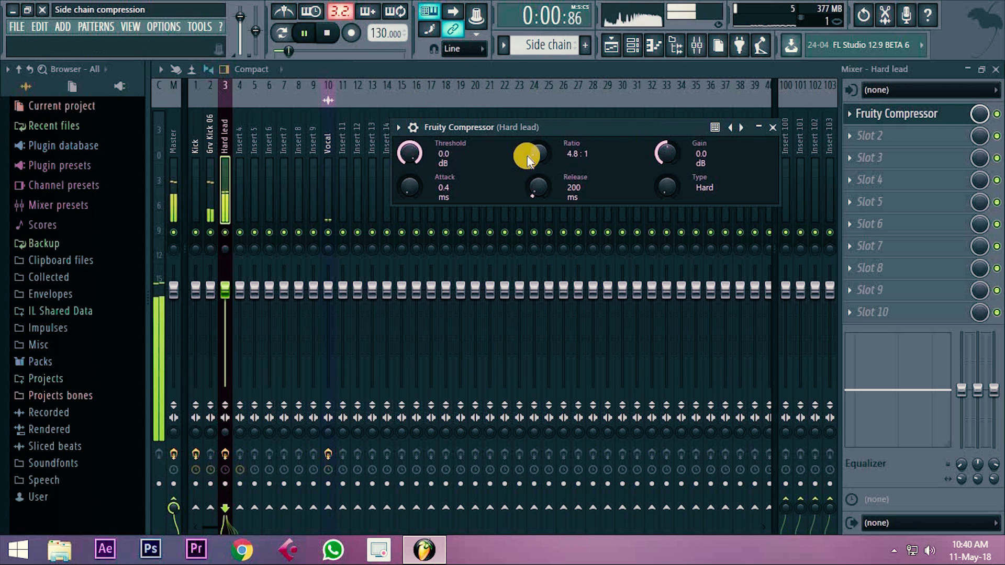
pyautogui.moveTo(533, 153); pyautogui.dragTo(548, 45)
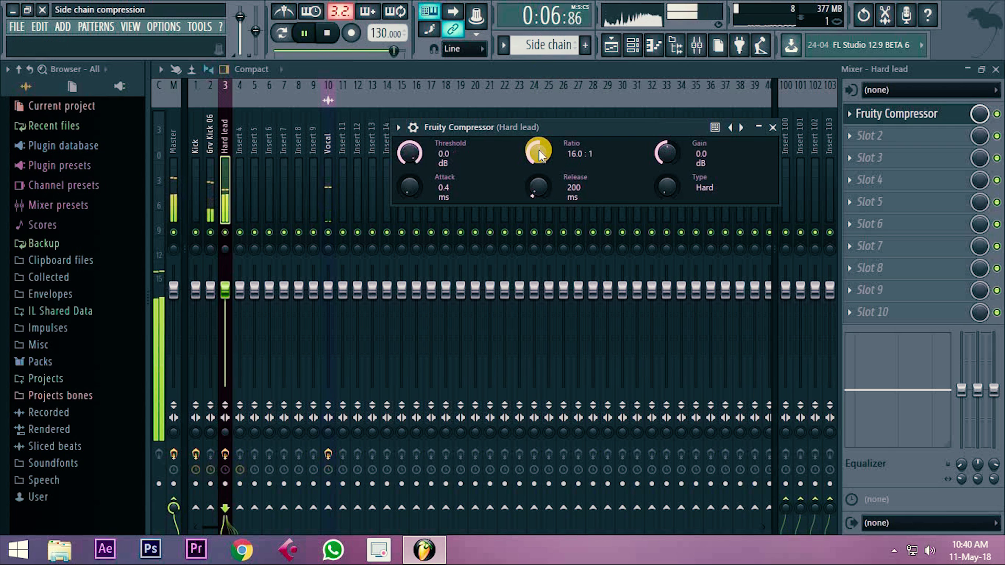
# Step: Try an Attack of 92.1 ms on the compressor and audition the pattern
pyautogui.moveTo(410, 181); pyautogui.dragTo(401, 117)
pyautogui.click(327, 33)
pyautogui.click(406, 187)
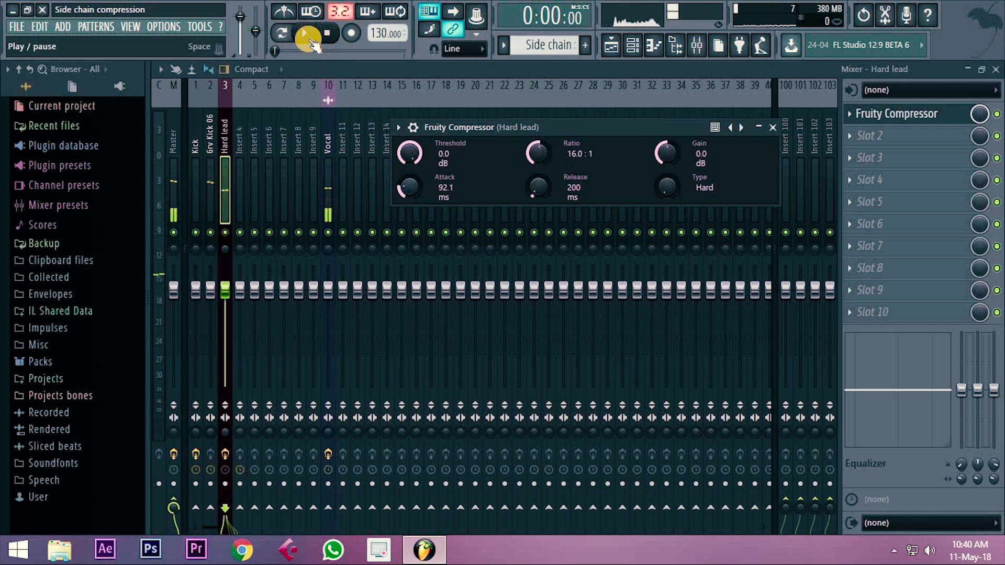
pyautogui.click(311, 37)
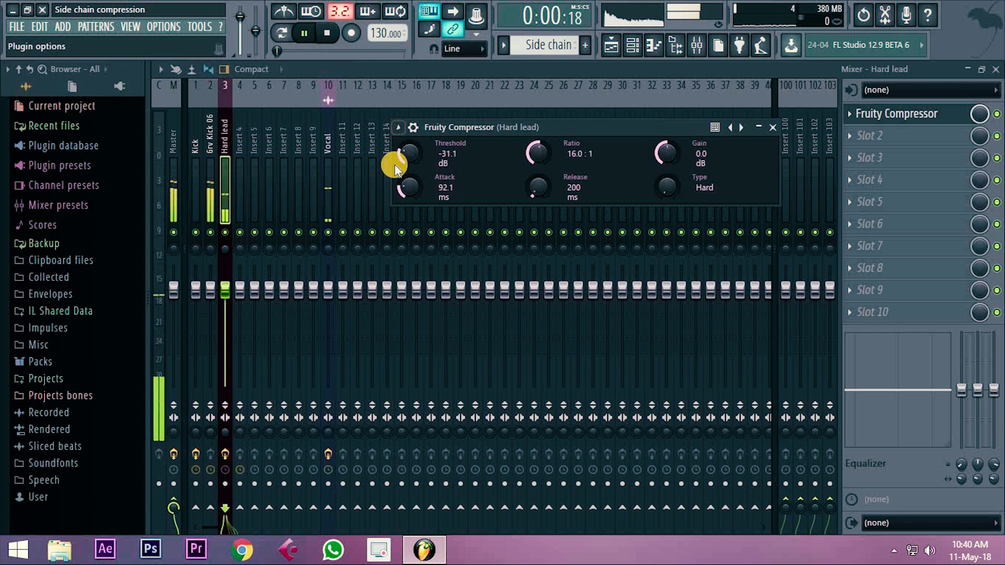
# Step: Set the compressor's Attack to 0.0 ms, audition the pattern again and stop playback
pyautogui.moveTo(406, 183); pyautogui.dragTo(465, 272)
pyautogui.click(327, 33)
pyautogui.click(305, 31)
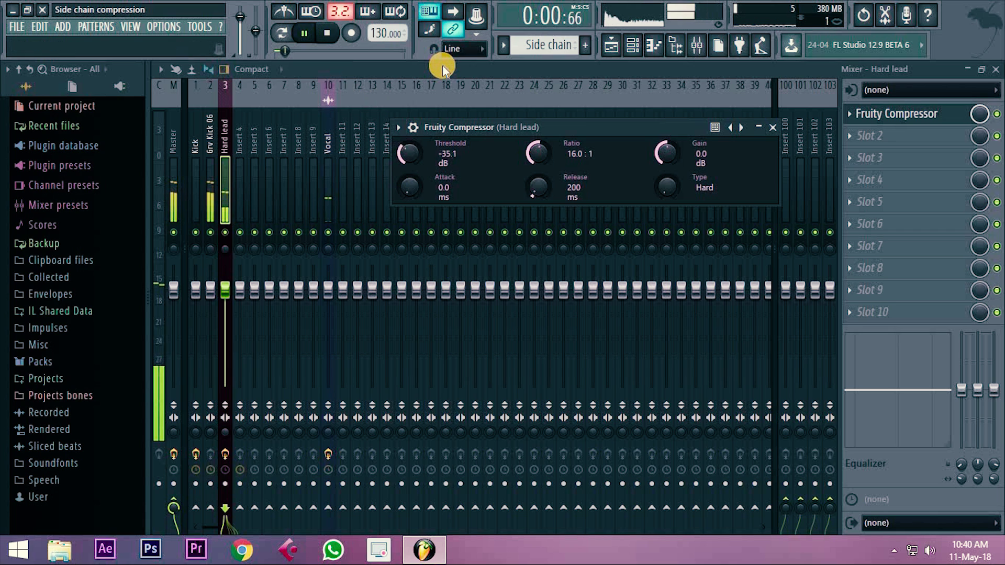
pyautogui.click(329, 37)
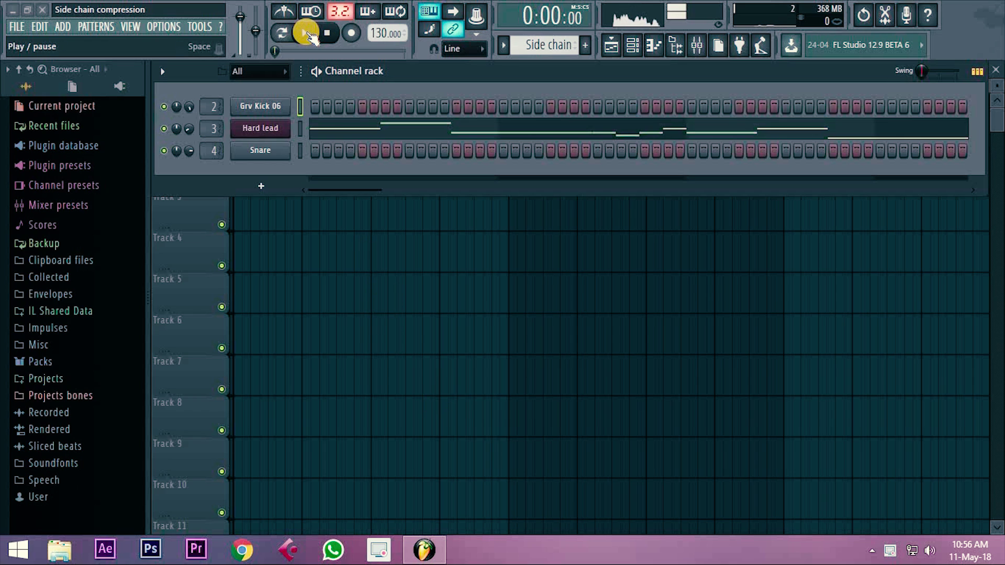
# Step: Audition the pattern and fill the Grv Kick 06 channel on each 4 steps
pyautogui.click(309, 34)
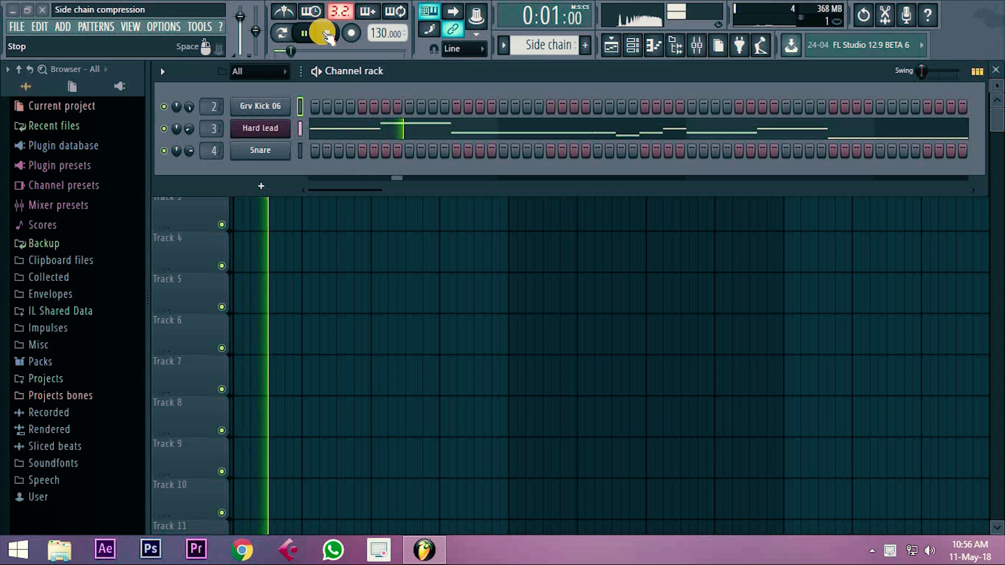
pyautogui.click(328, 34)
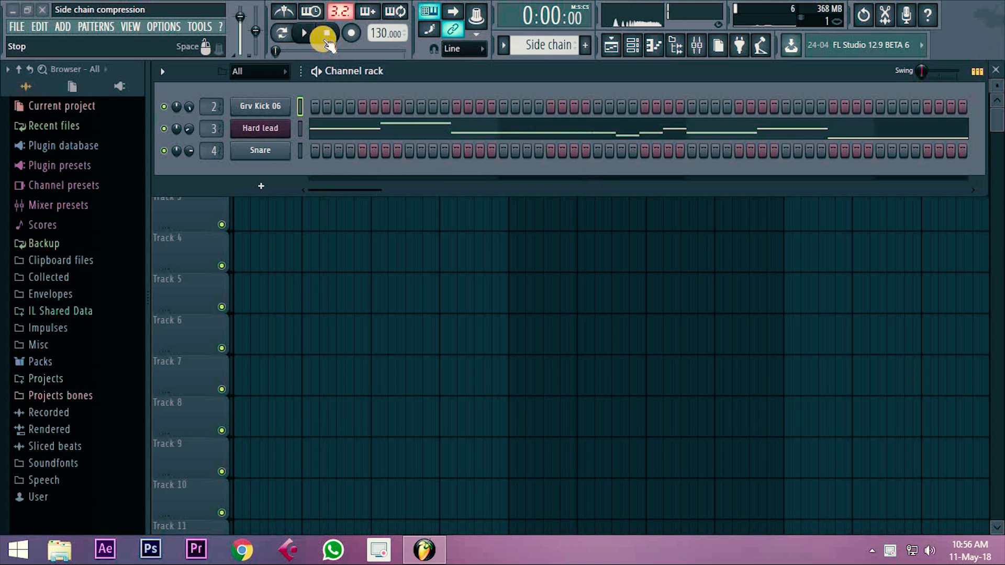
pyautogui.rightClick(272, 105)
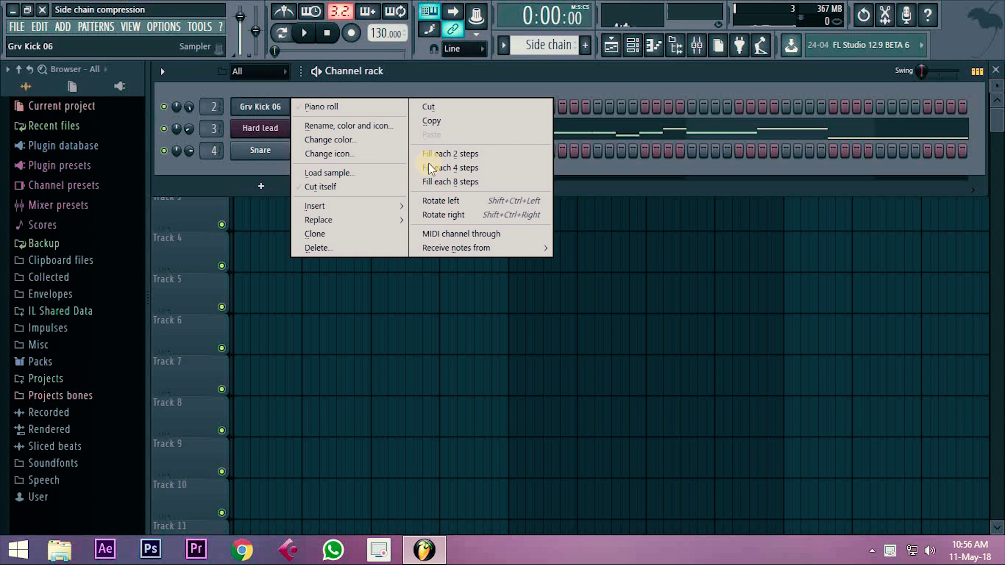
pyautogui.click(452, 166)
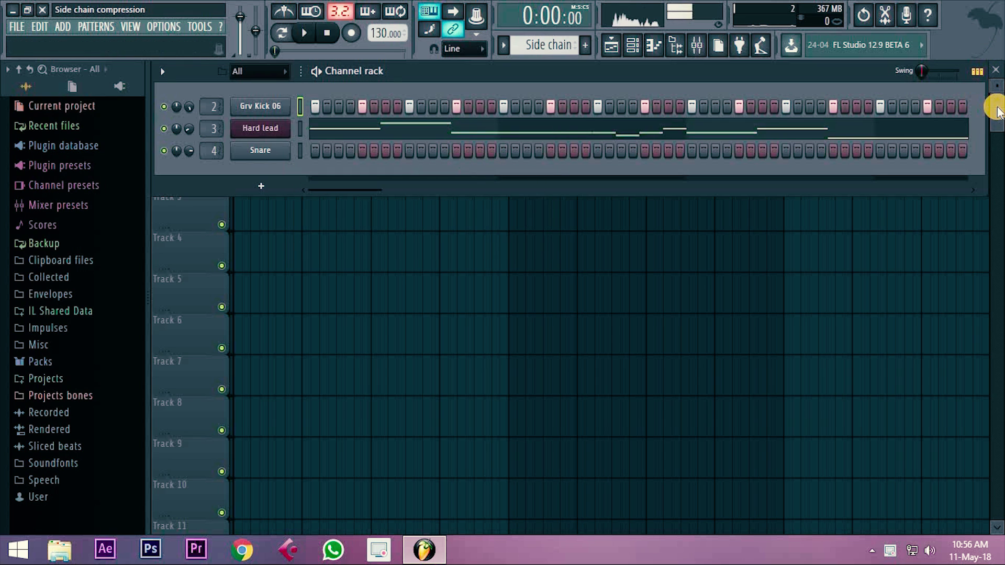
# Step: Close the channel rack and rename the Insert 1 mixer track "Sidechain b us"
pyautogui.click(995, 69)
pyautogui.click(696, 46)
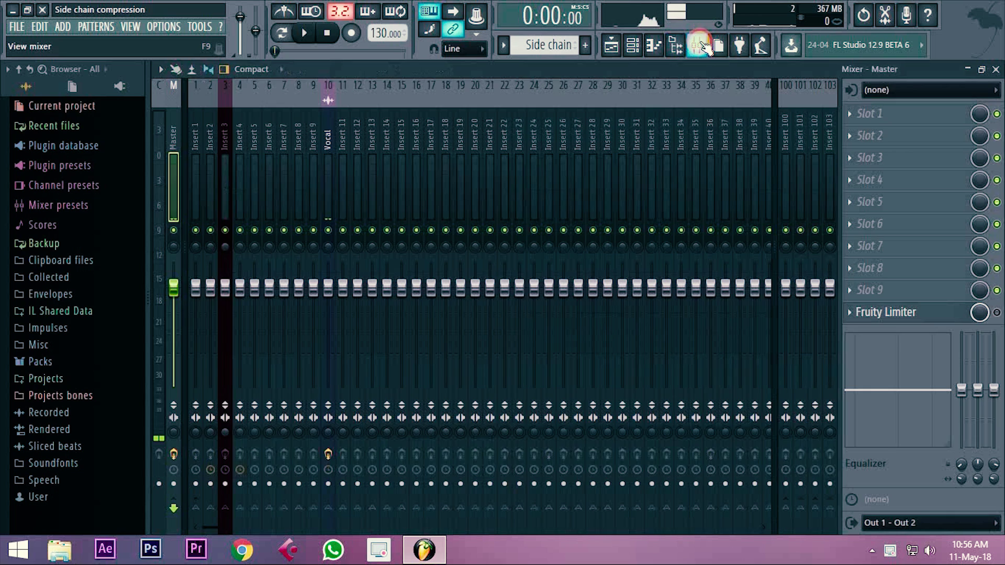
pyautogui.rightClick(195, 137)
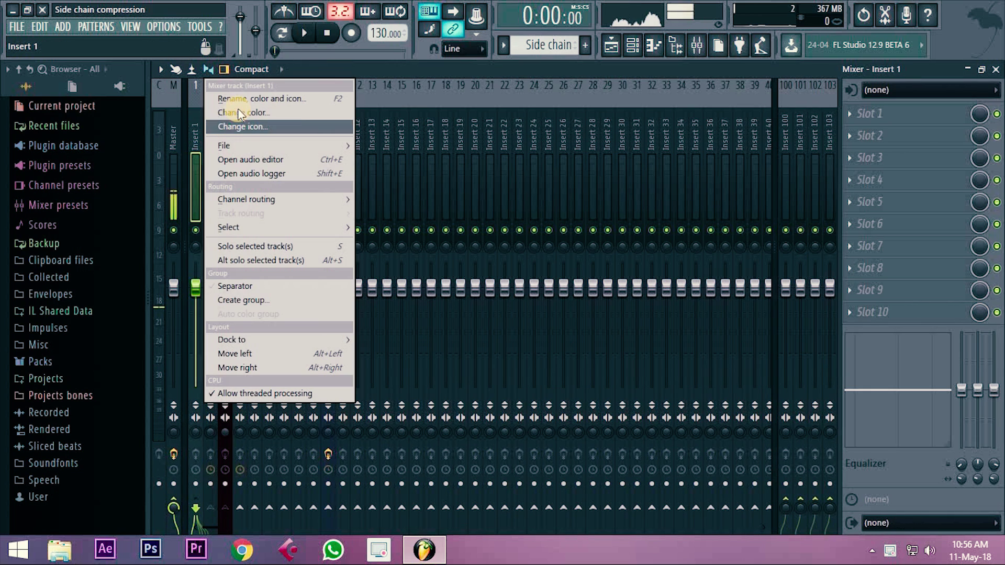
pyautogui.click(243, 100)
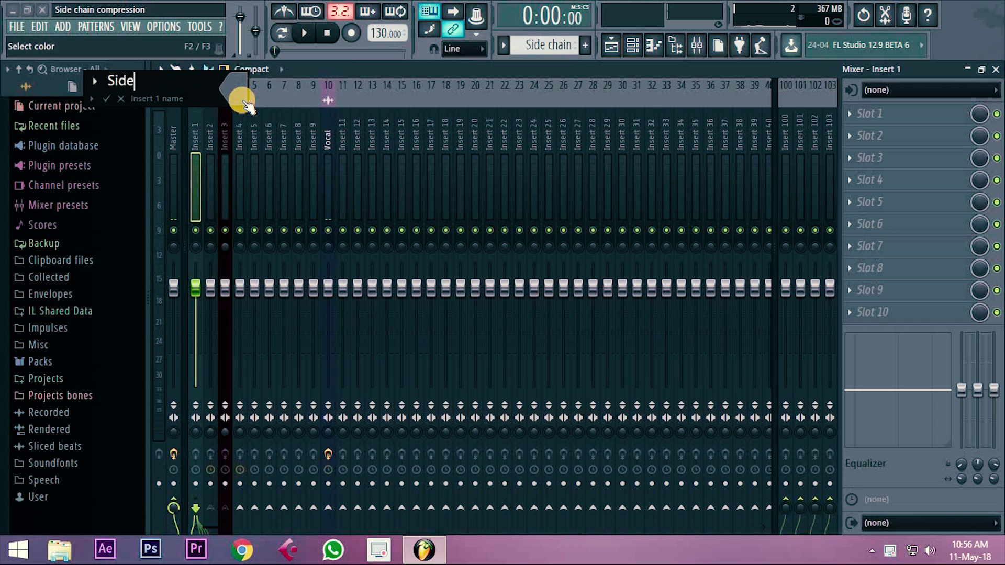
pyautogui.write('Sidechain b us')
pyautogui.press('Return')
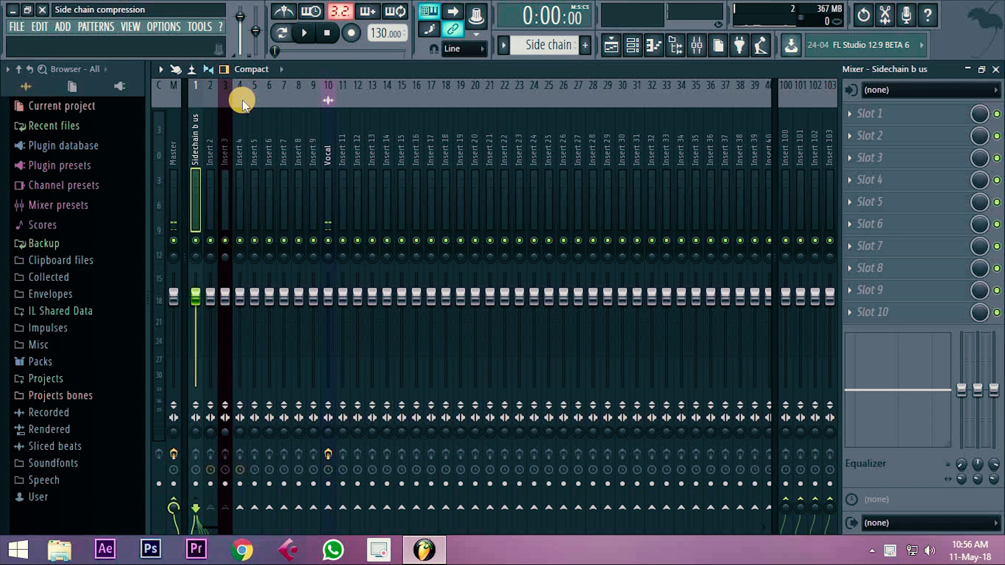
# Step: Correct the first insert track's name to "Sidechain bus"
pyautogui.rightClick(197, 127)
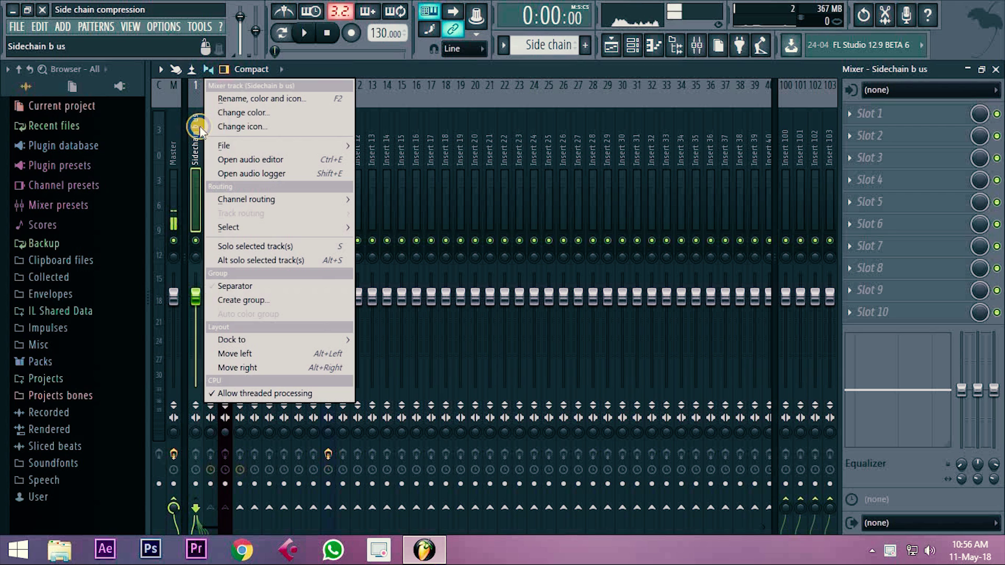
pyautogui.click(244, 98)
pyautogui.click(186, 82)
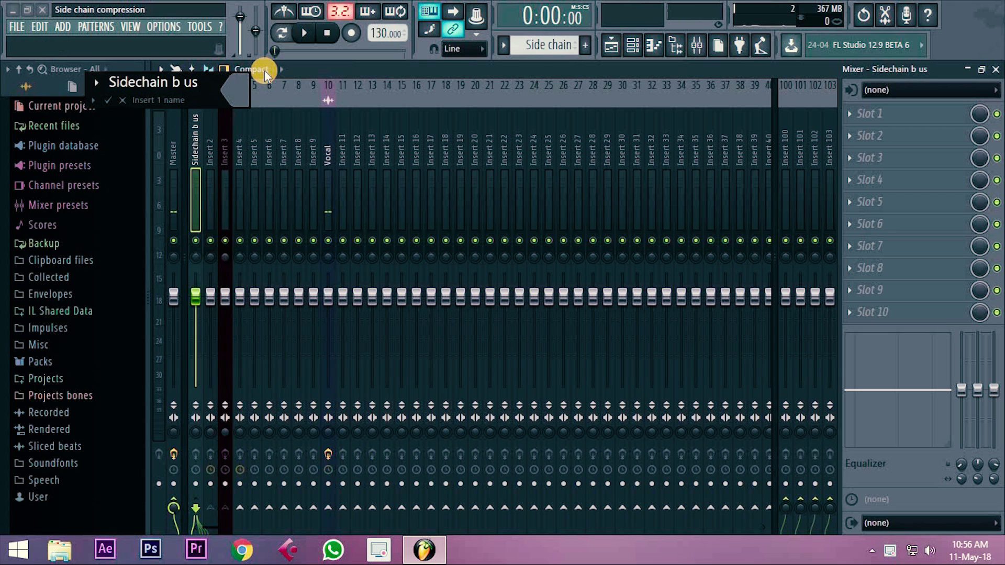
pyautogui.press('BackSpace')
pyautogui.press('Return')
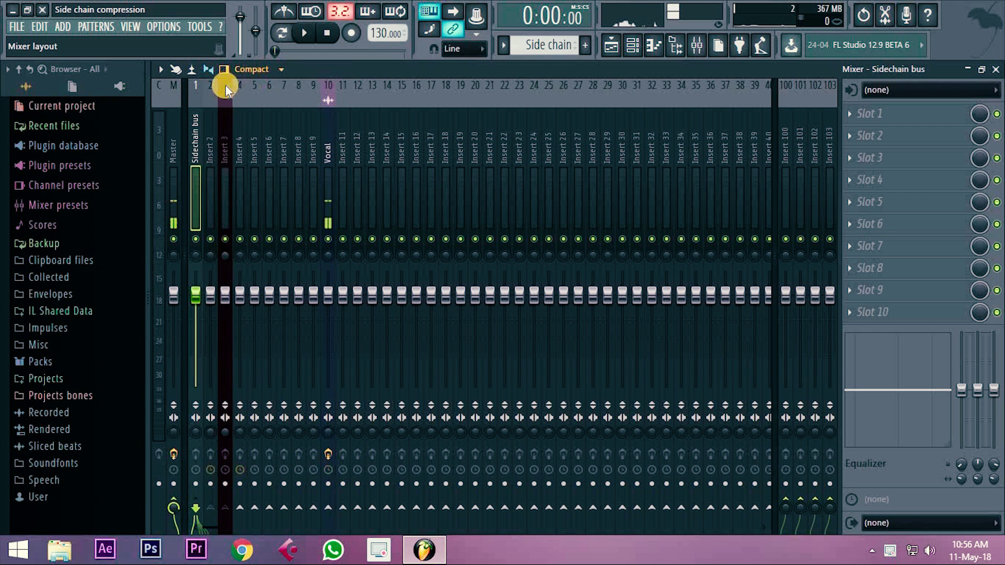
# Step: Select the Grv Kick 06 channel and route it to mixer track Insert 2
pyautogui.click(209, 127)
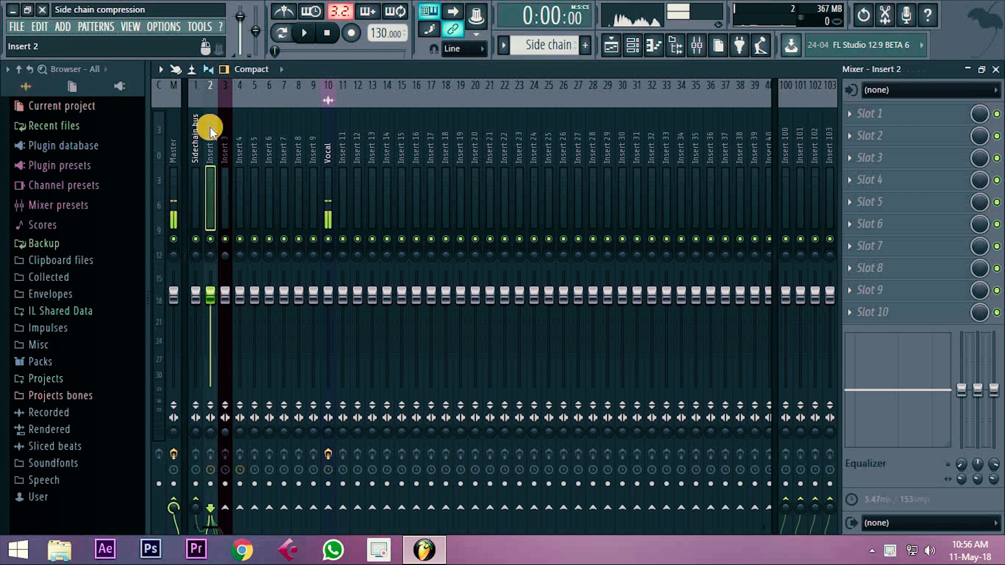
pyautogui.click(632, 46)
pyautogui.click(276, 109)
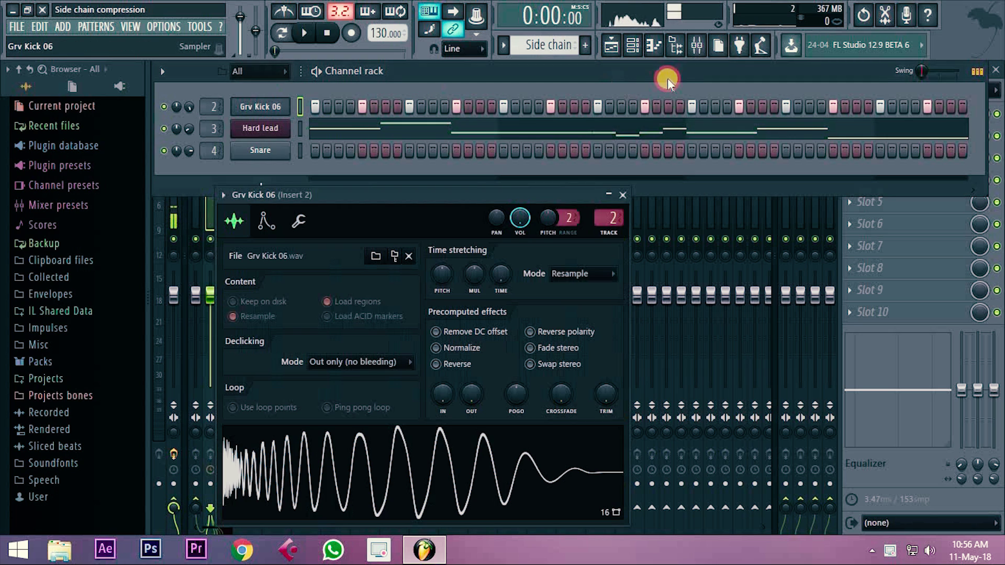
pyautogui.click(256, 107)
pyautogui.click(257, 107)
pyautogui.click(696, 47)
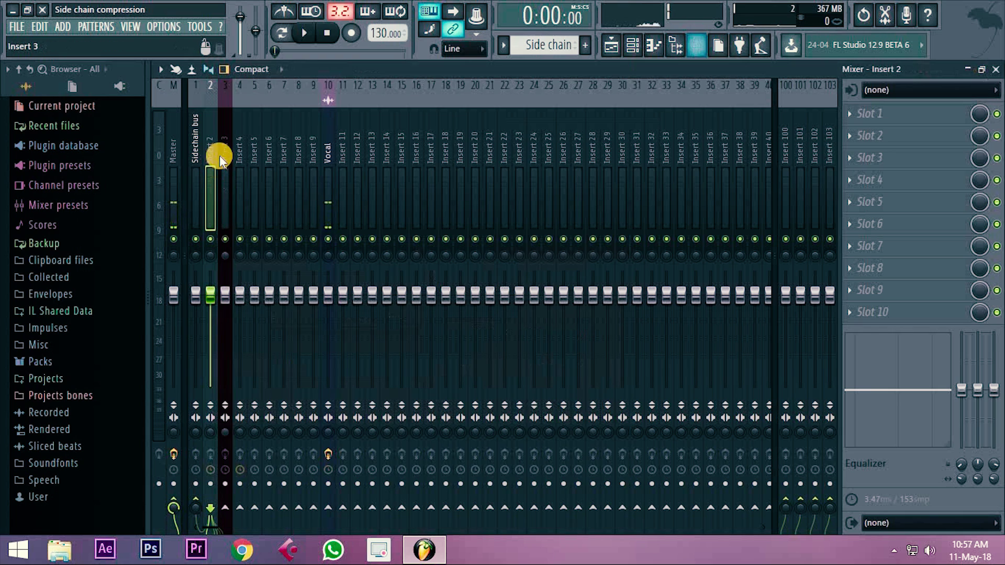
pyautogui.rightClick(211, 145)
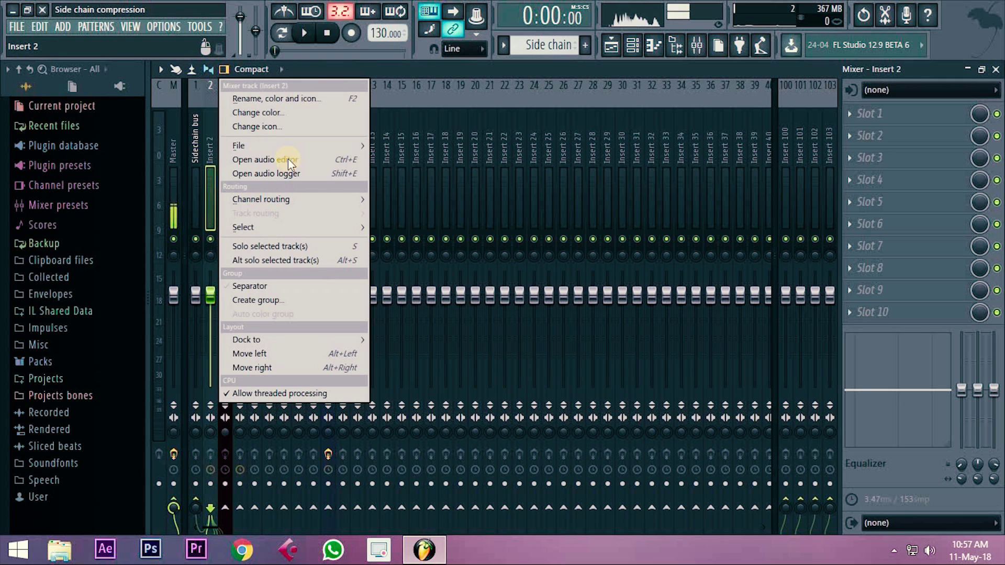
pyautogui.moveTo(290, 199)
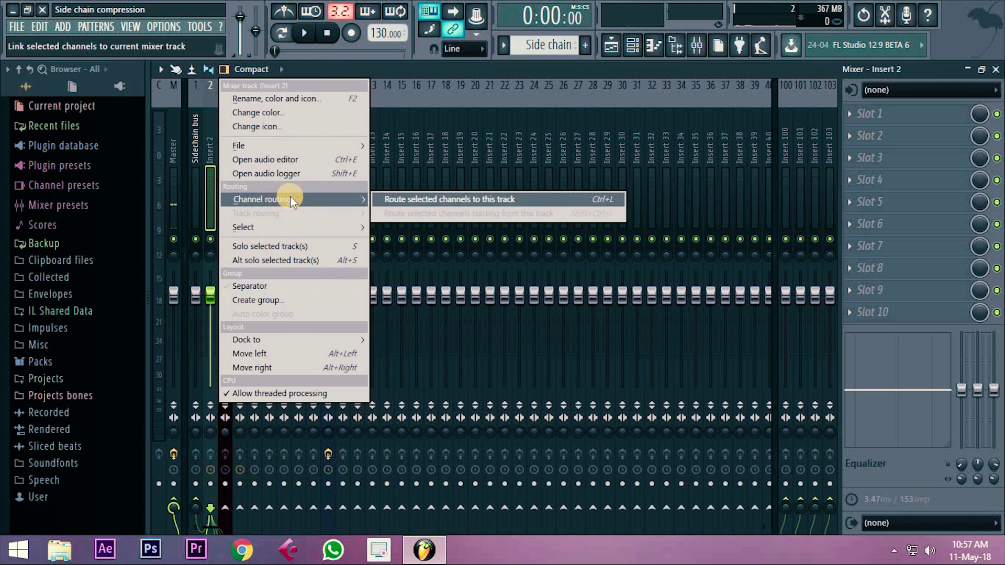
pyautogui.click(401, 199)
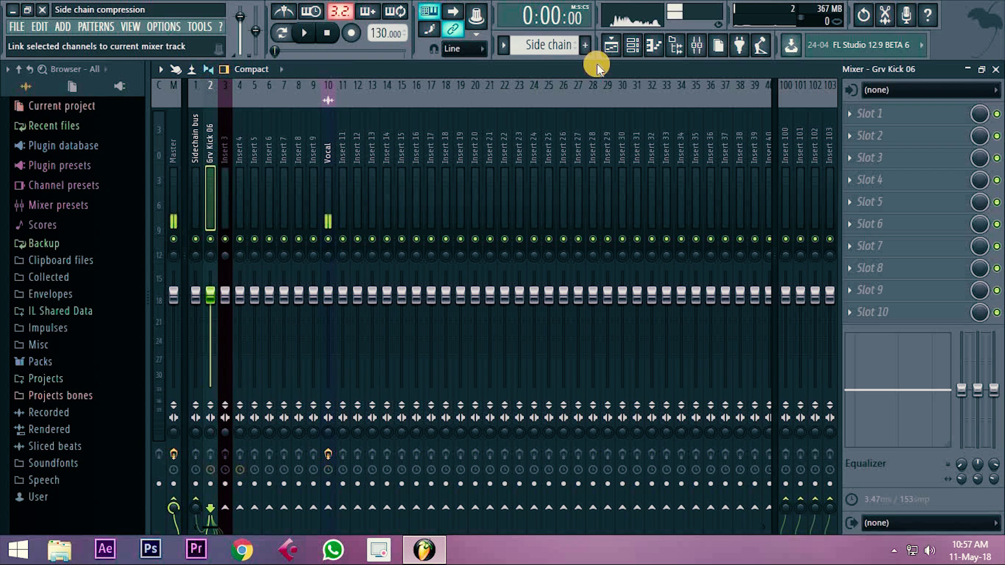
# Step: Select the Hard lead channel and route it to mixer track Insert 3
pyautogui.click(630, 46)
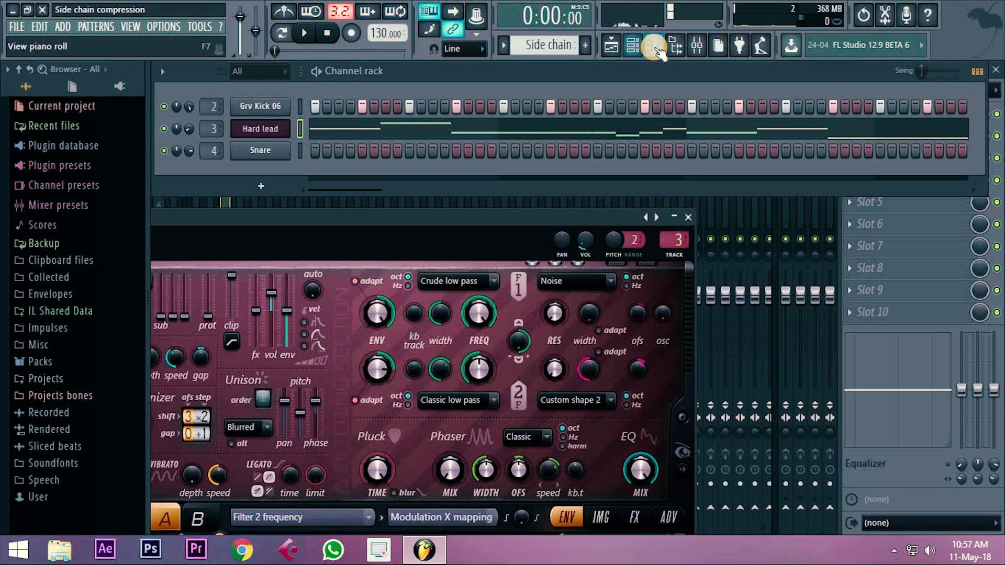
pyautogui.click(697, 46)
pyautogui.rightClick(225, 146)
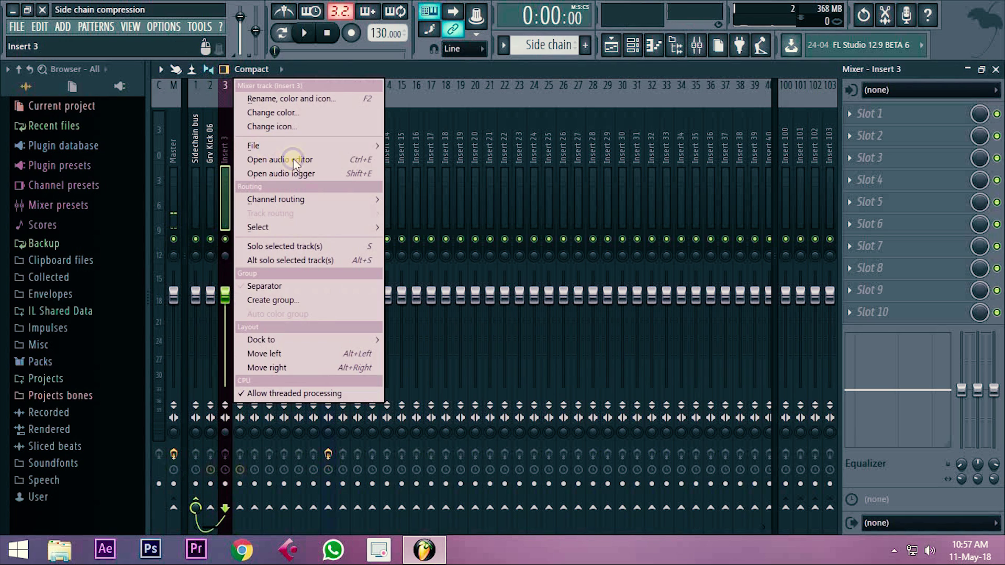
pyautogui.moveTo(306, 199)
pyautogui.click(408, 200)
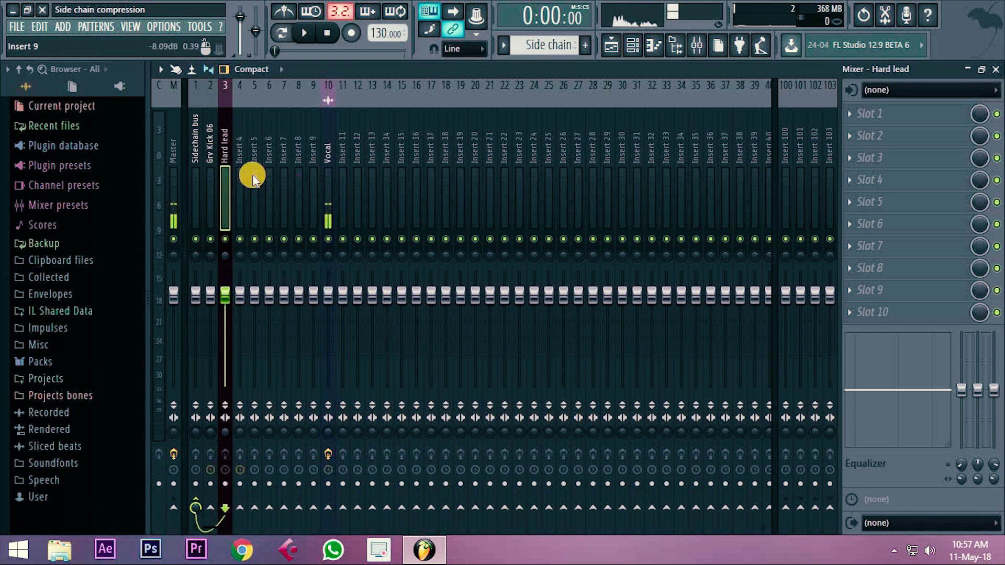
# Step: Sidechain the Grv Kick 06 mixer track to the Sidechain bus track
pyautogui.click(212, 152)
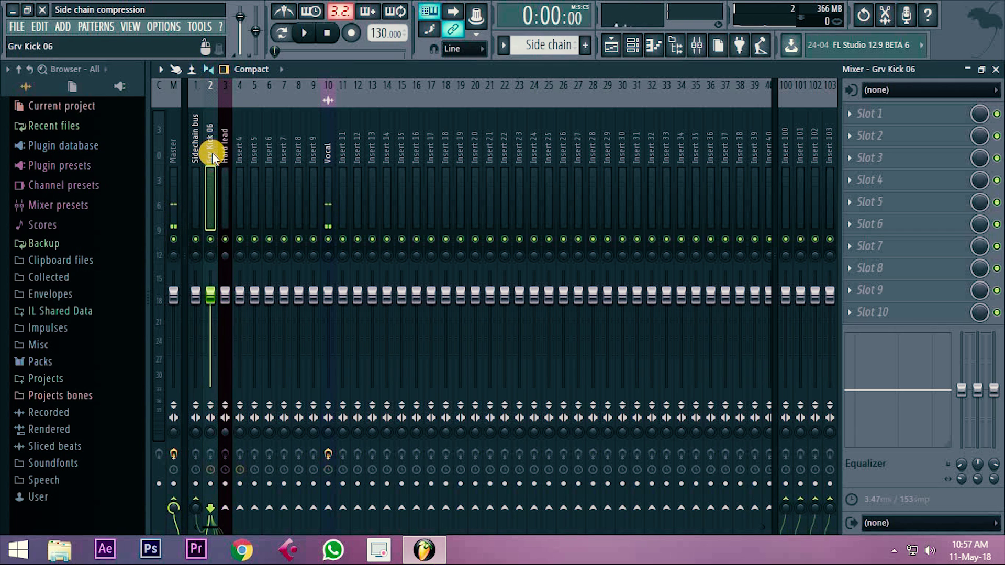
pyautogui.rightClick(195, 500)
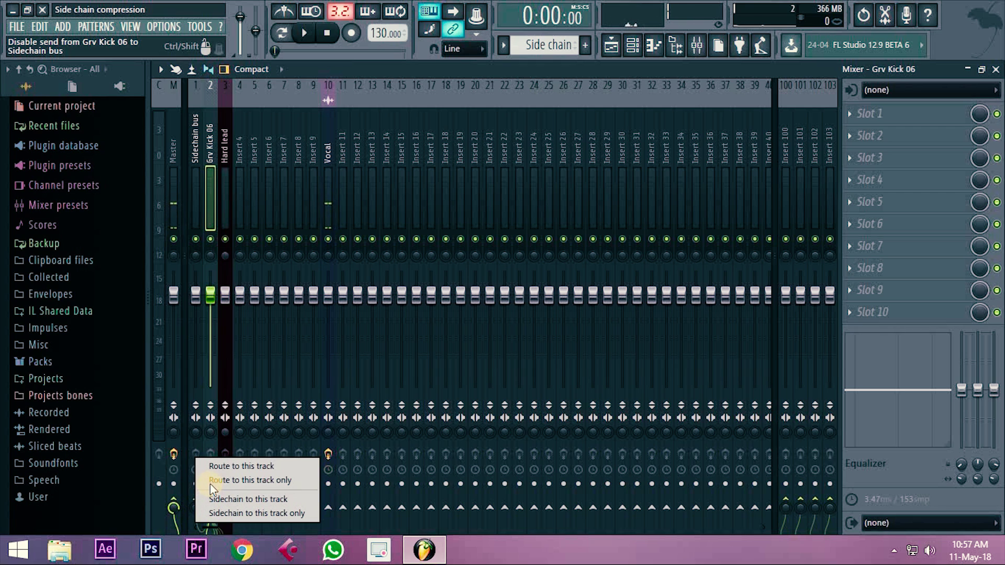
pyautogui.click(234, 500)
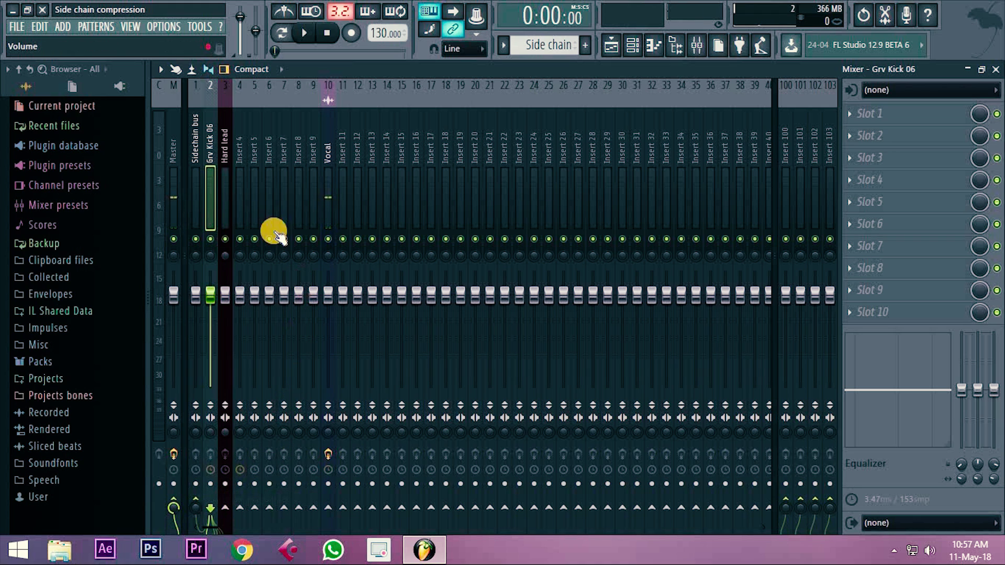
# Step: Route the Hard lead mixer track to the Sidechain bus only
pyautogui.click(226, 149)
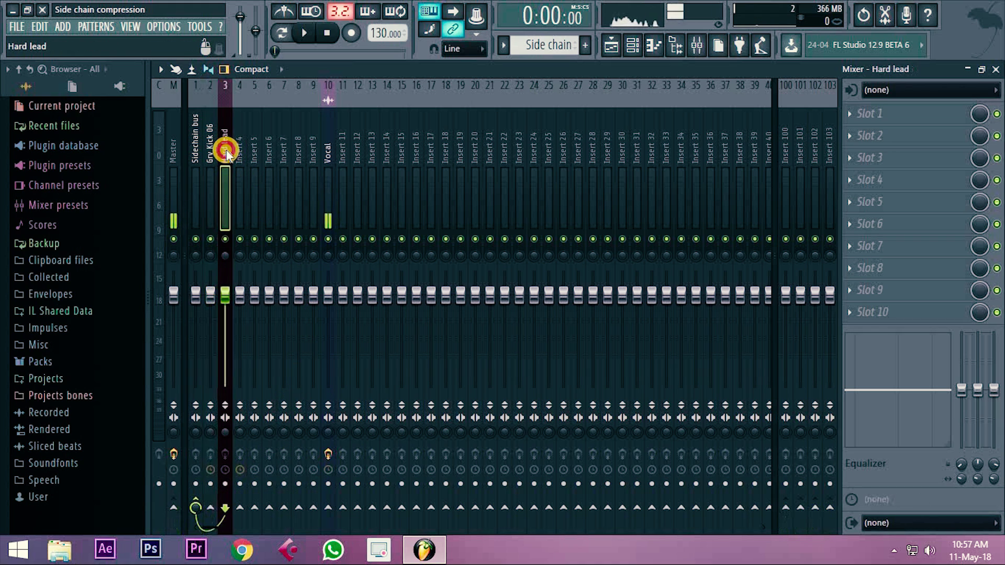
pyautogui.rightClick(195, 501)
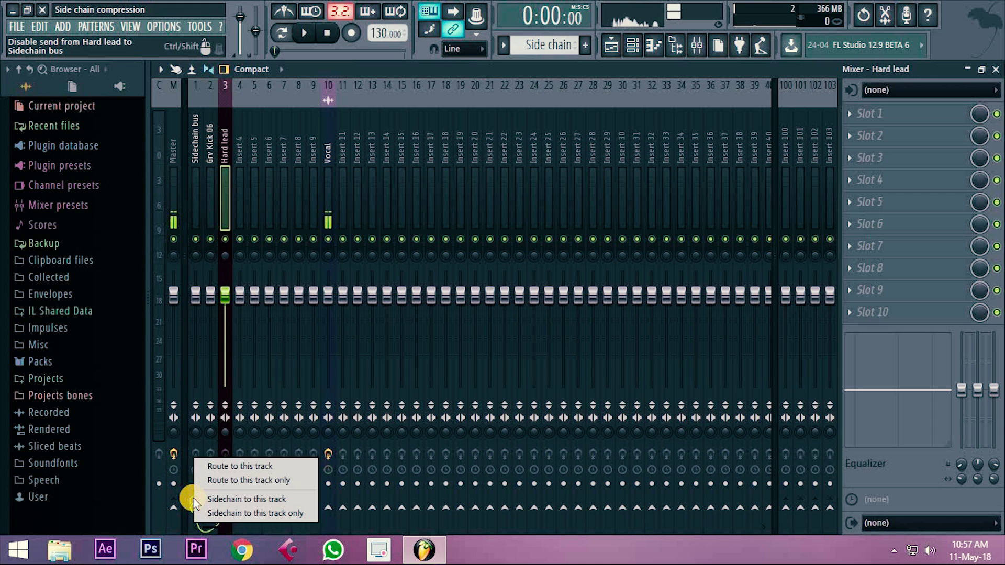
pyautogui.click(216, 480)
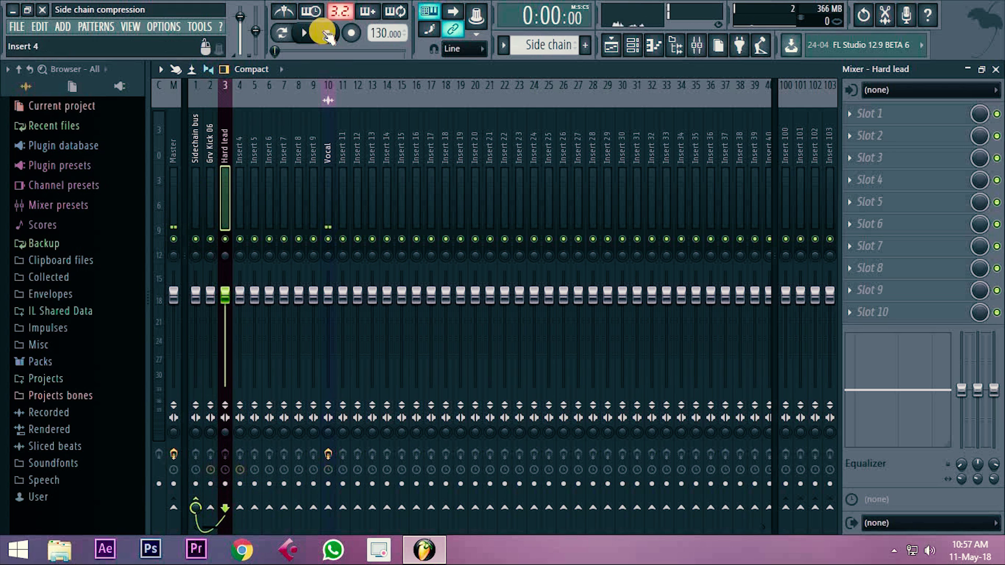
# Step: Load Fruity Limiter into the first effect slot of the Sidechain bus mixer track
pyautogui.click(197, 150)
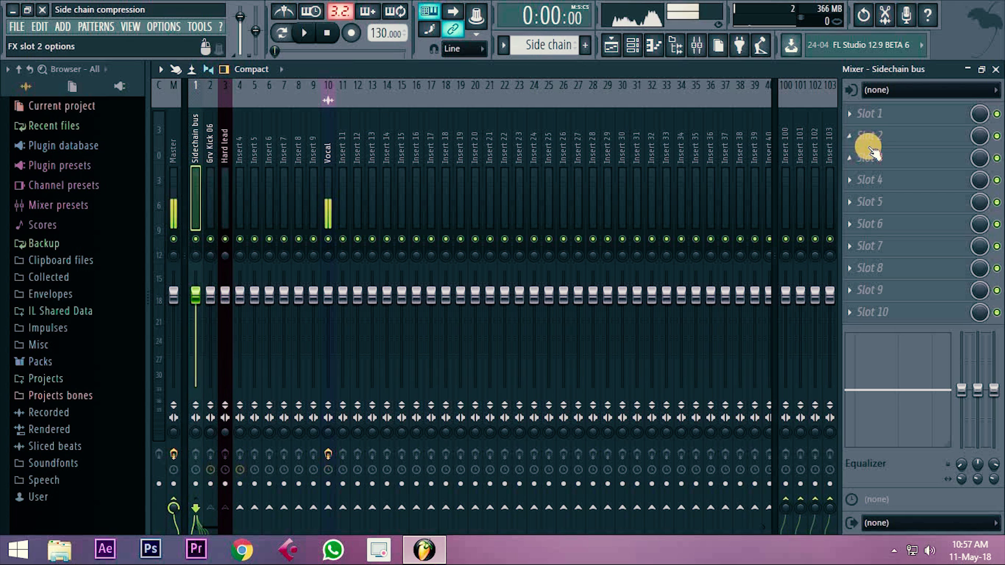
pyautogui.click(851, 113)
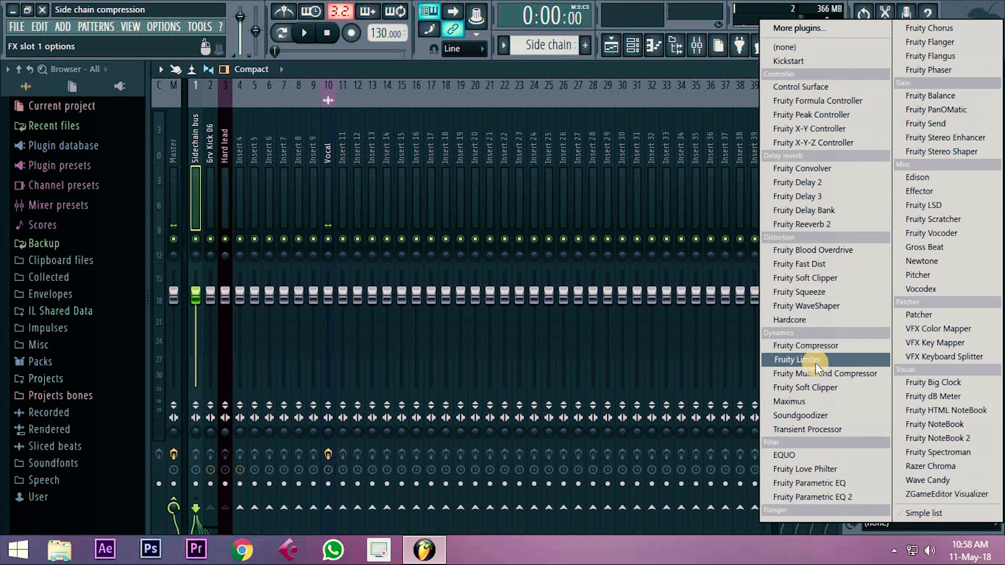
pyautogui.click(796, 360)
pyautogui.moveTo(543, 213); pyautogui.dragTo(596, 108)
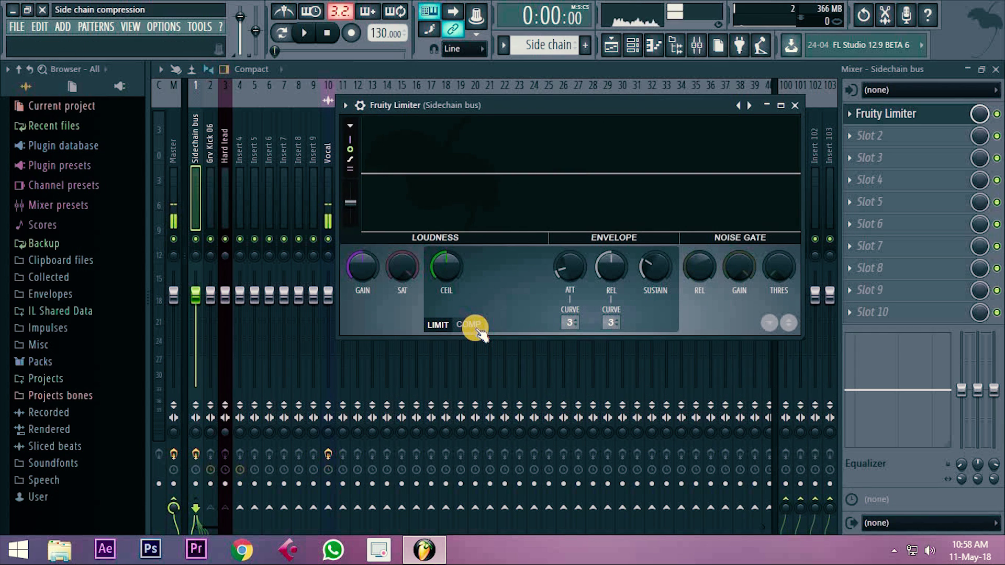
# Step: Switch Fruity Limiter to compressor mode and choose Grv Kick 06 as its sidechain source
pyautogui.click(473, 325)
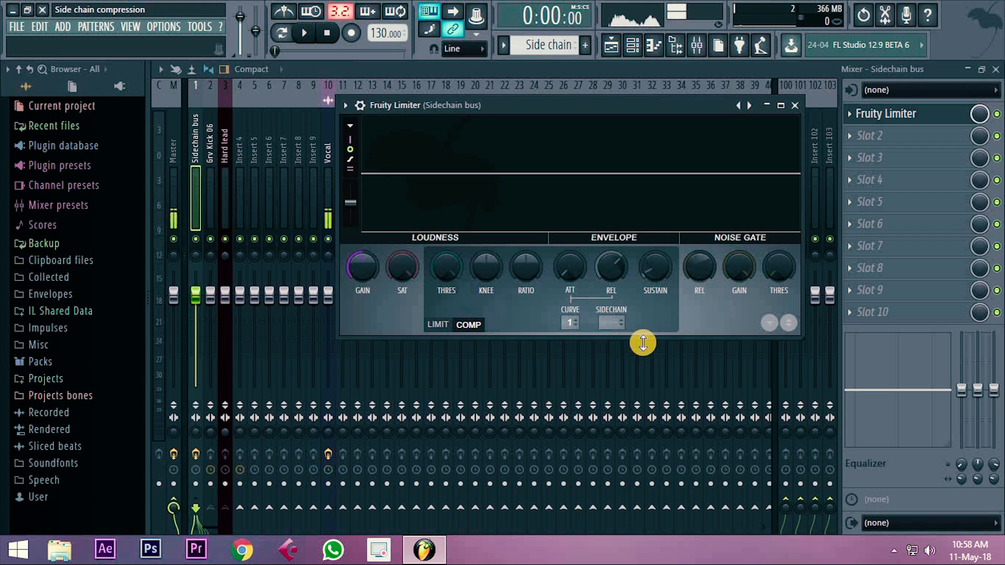
pyautogui.click(617, 321)
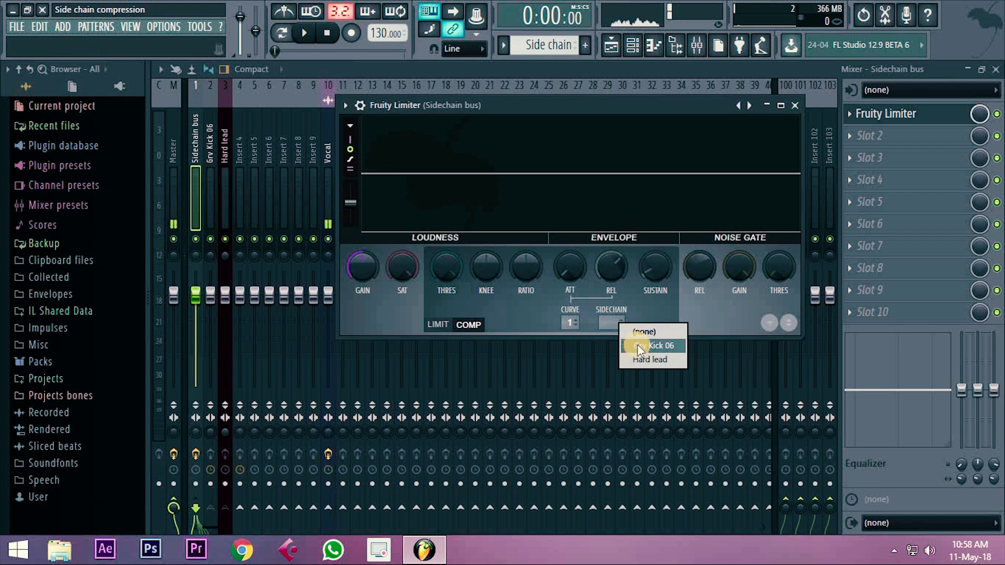
pyautogui.click(652, 345)
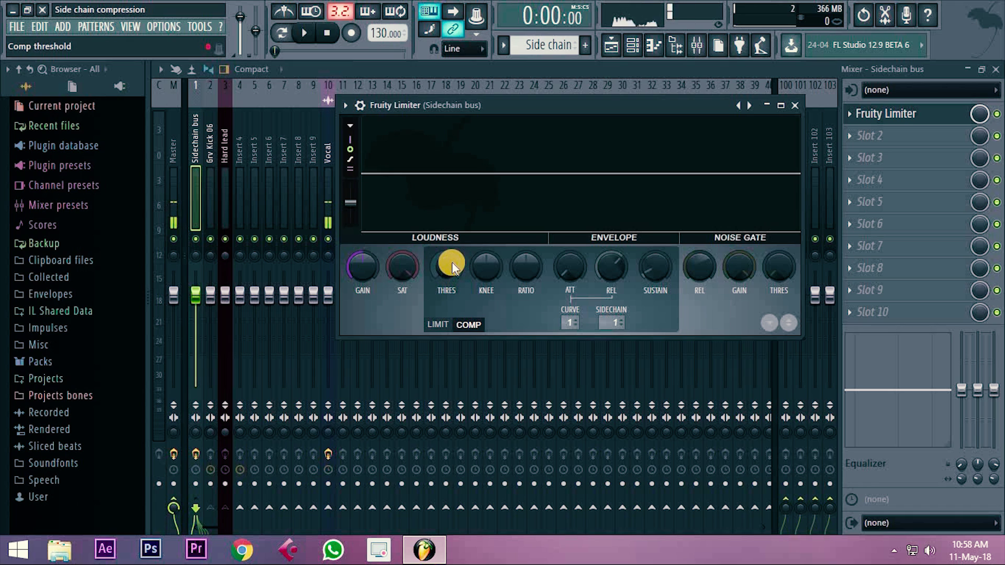
# Step: Set the compressor threshold to about -29.9 dB and the ratio to 7.0:1 in Fruity Limiter
pyautogui.moveTo(447, 267); pyautogui.dragTo(432, 417)
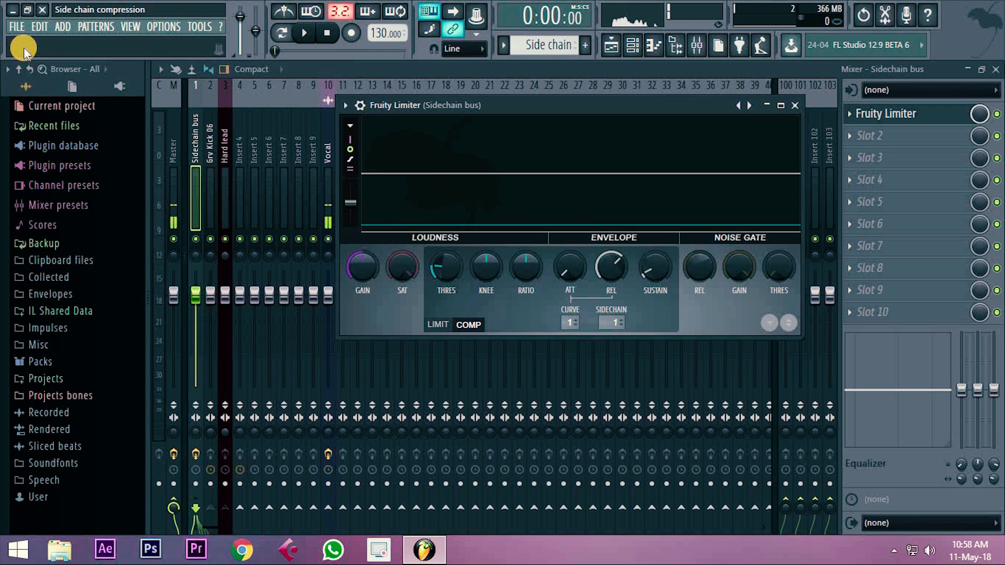
pyautogui.moveTo(441, 260); pyautogui.dragTo(442, 268)
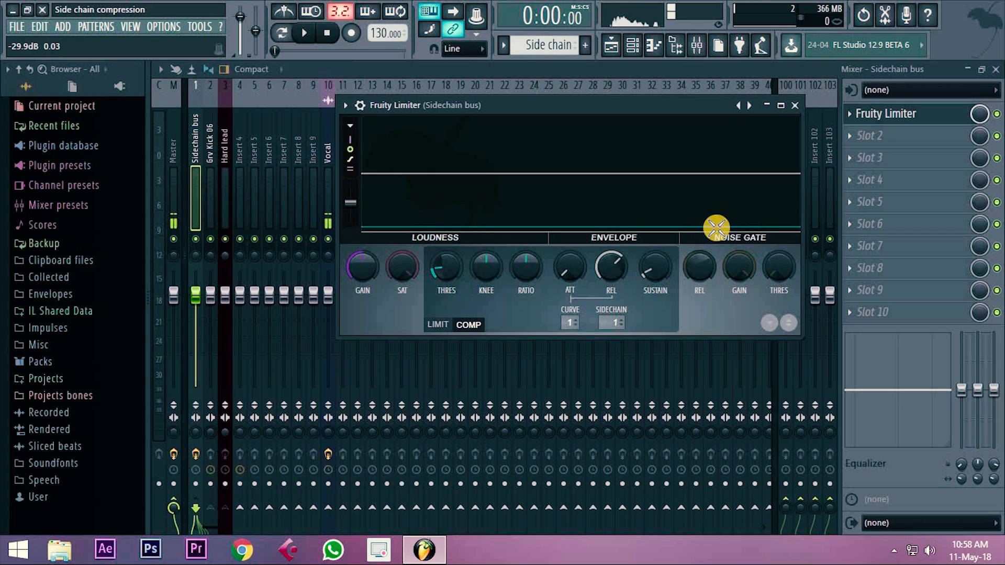
pyautogui.moveTo(522, 269); pyautogui.dragTo(531, 138)
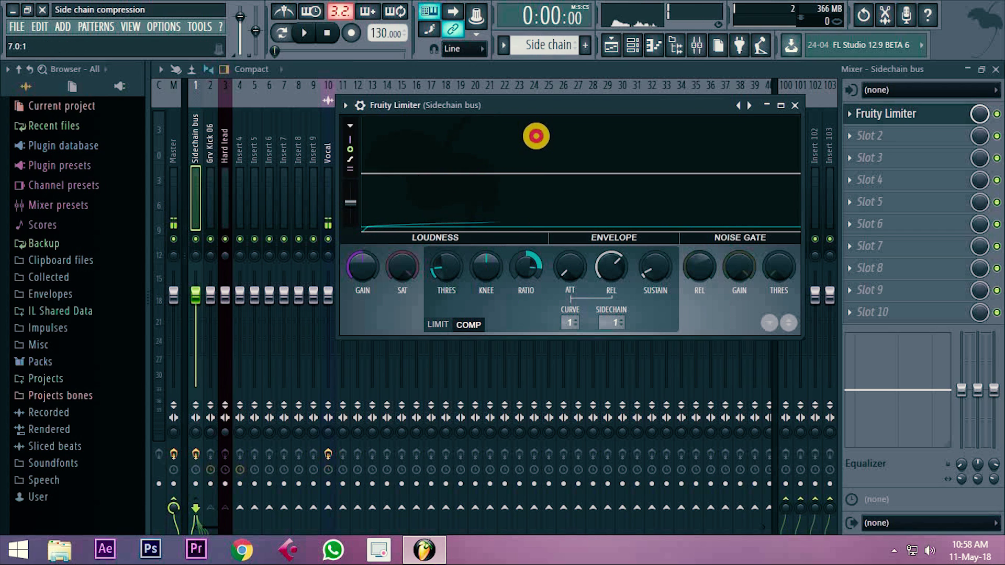
pyautogui.click(794, 105)
# Step: Play back the pattern in the mixer and channel rack to hear the kick ducking the Hard lead
pyautogui.click(302, 32)
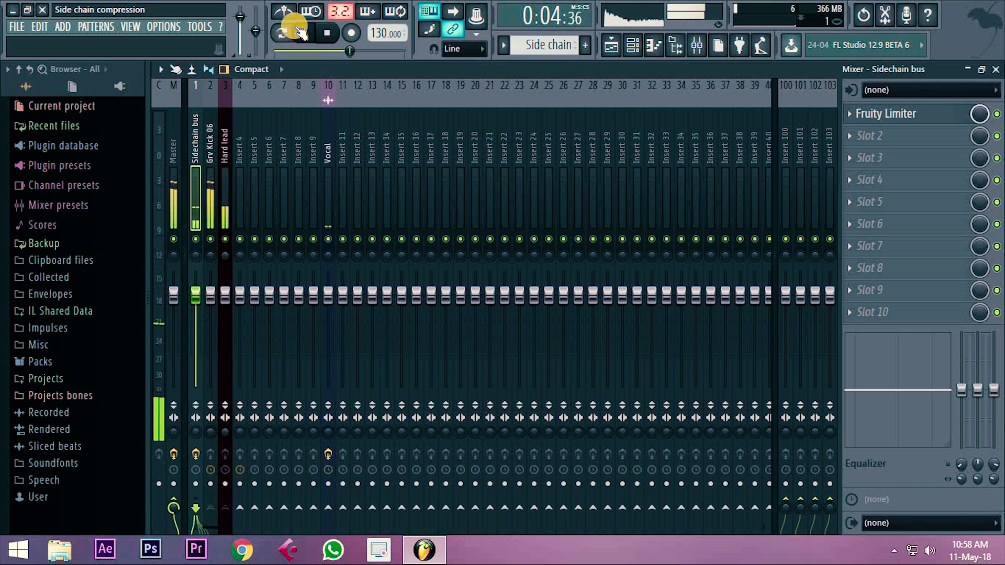
pyautogui.click(326, 32)
pyautogui.click(635, 45)
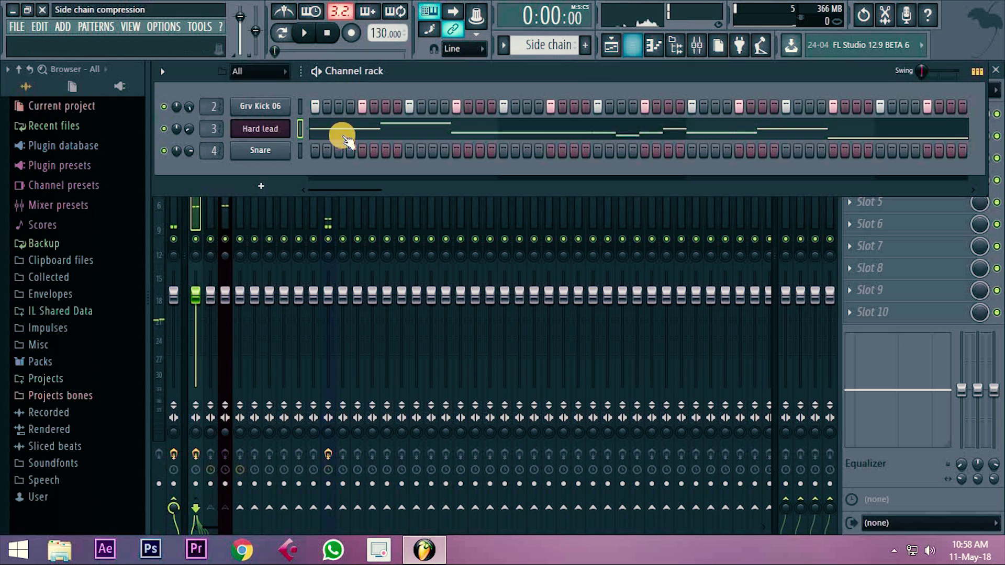
pyautogui.click(191, 151)
pyautogui.click(302, 32)
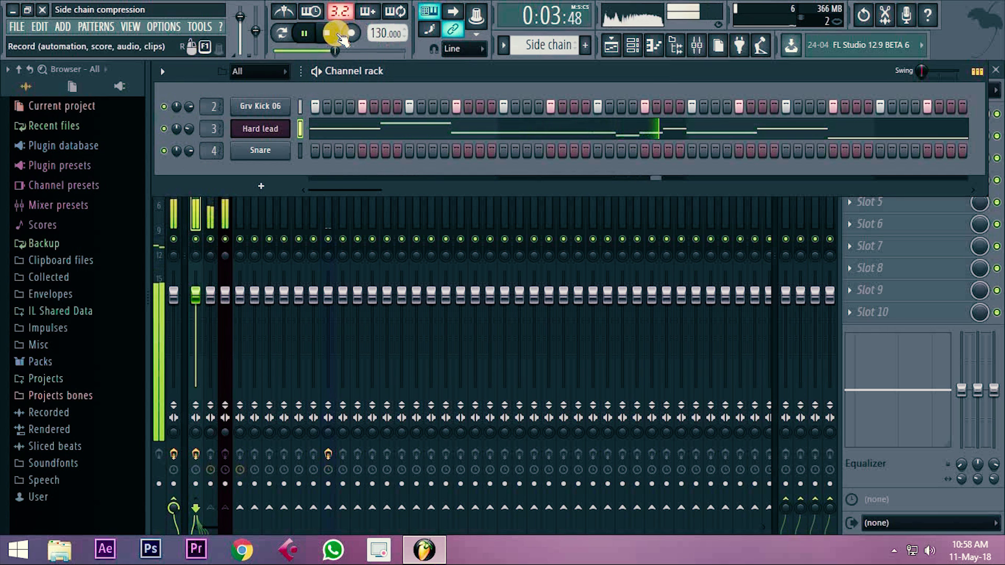
pyautogui.click(326, 32)
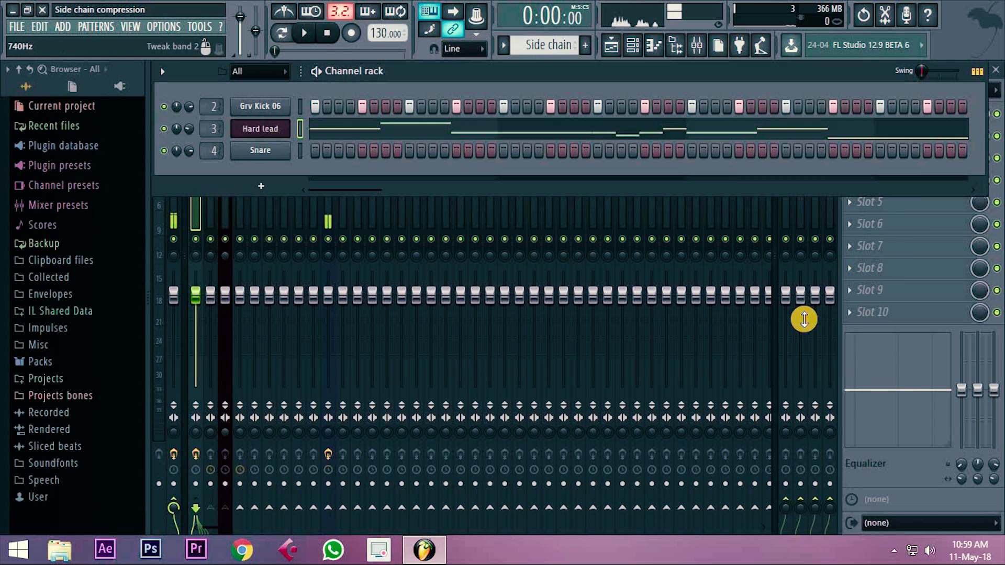
pyautogui.click(697, 45)
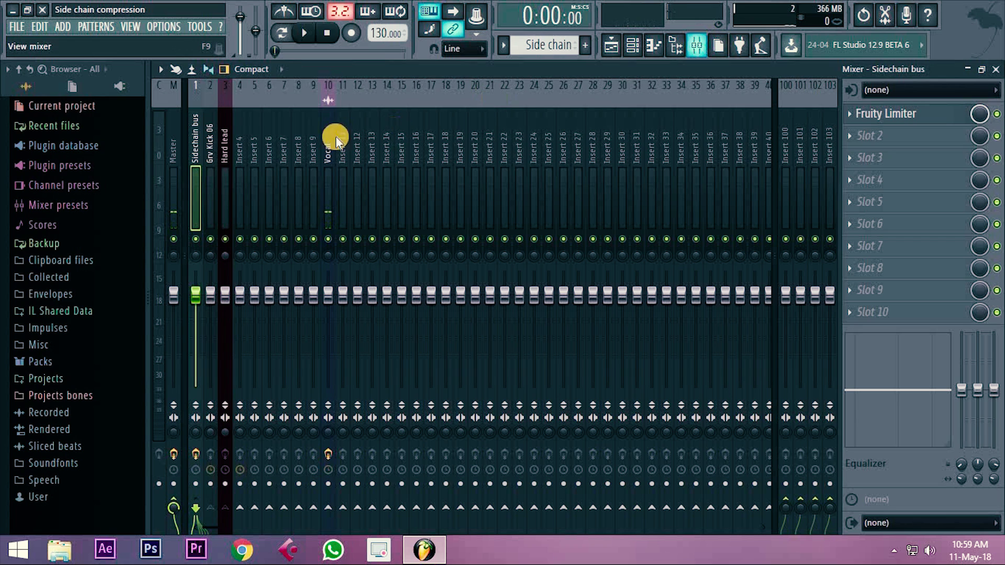
pyautogui.click(186, 140)
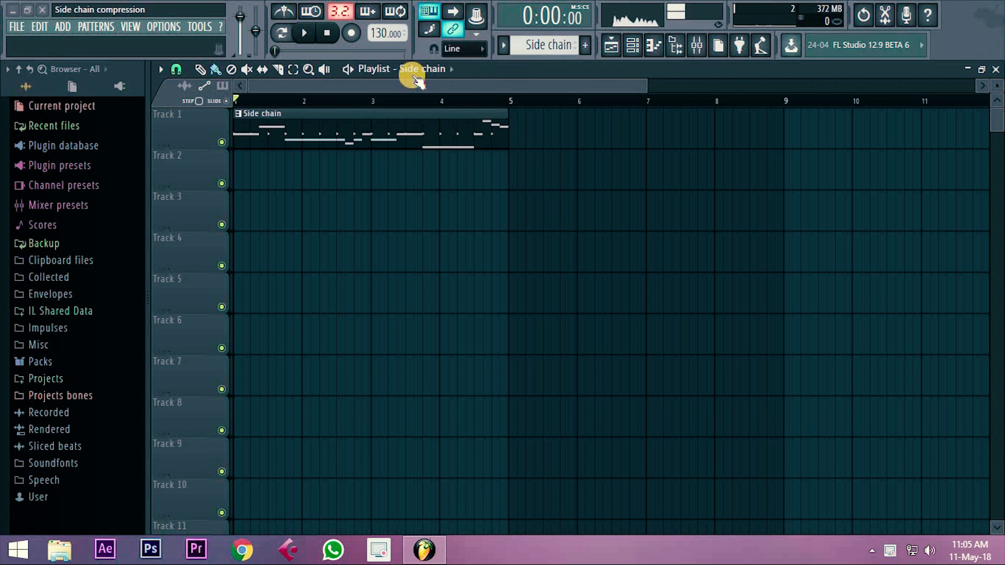
# Step: Play the Side chain pattern from the playlist before adding any compression
pyautogui.click(305, 33)
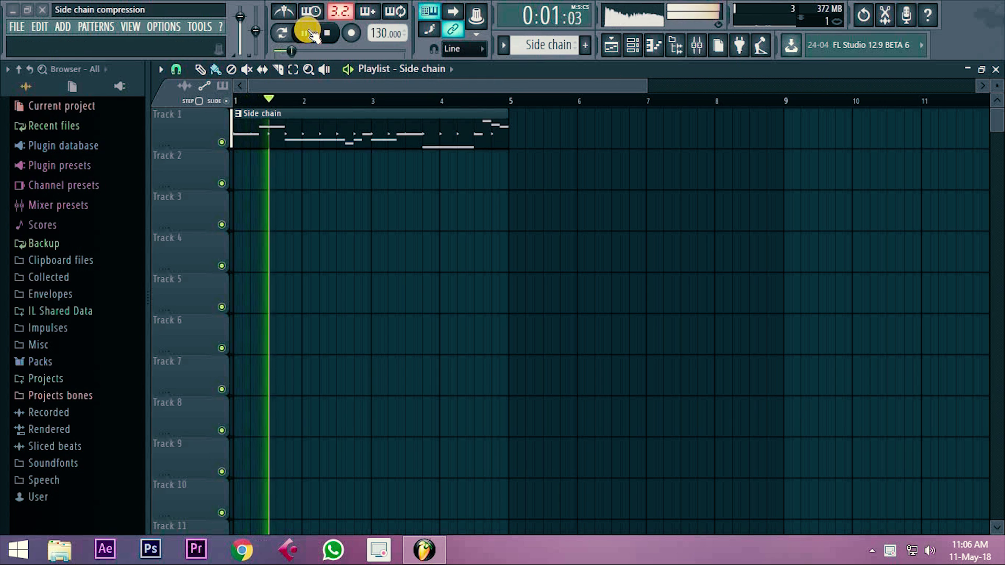
pyautogui.click(327, 33)
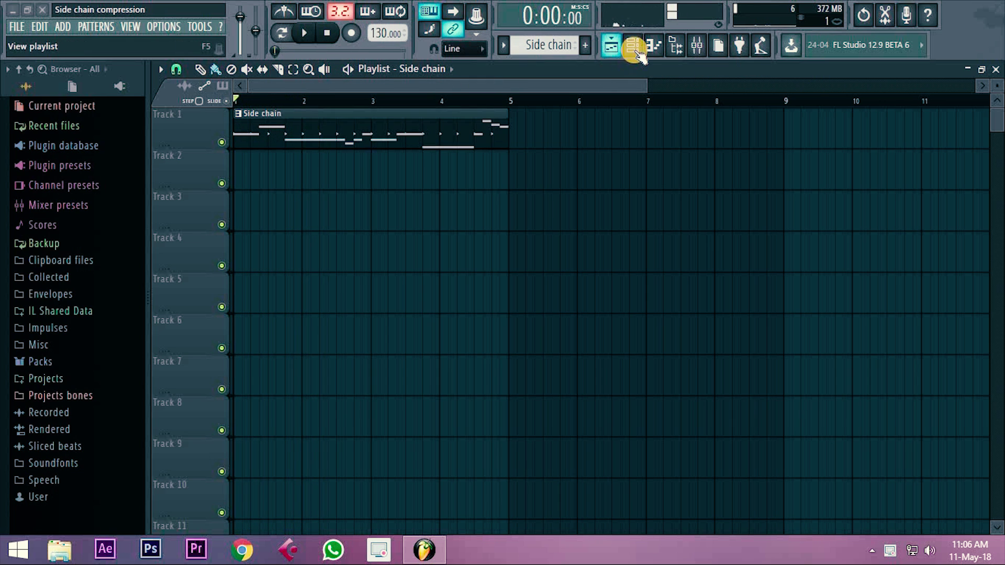
# Step: Load the Kickstart plugin into the first effect slot of the Hard Lead mixer track
pyautogui.click(696, 46)
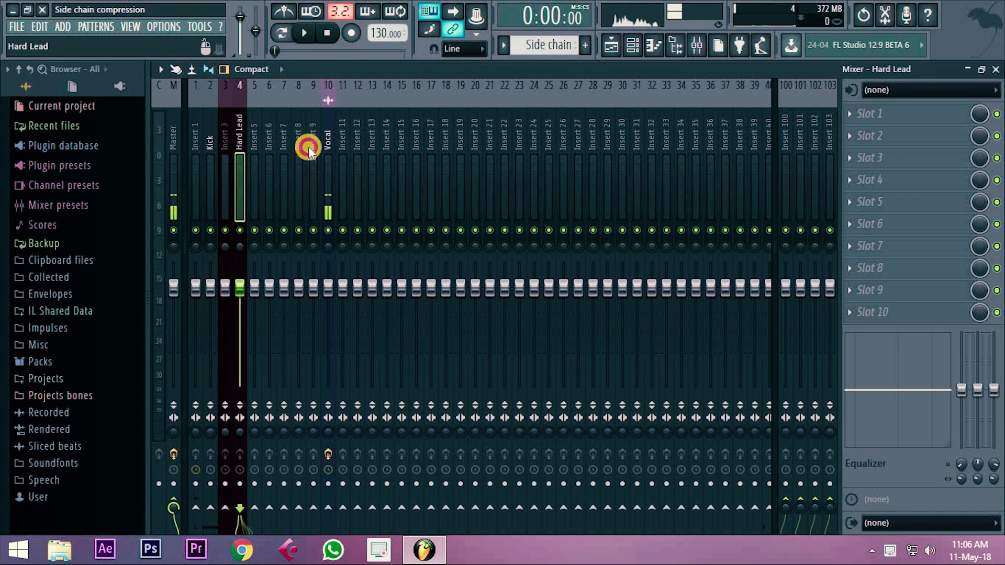
pyautogui.click(851, 113)
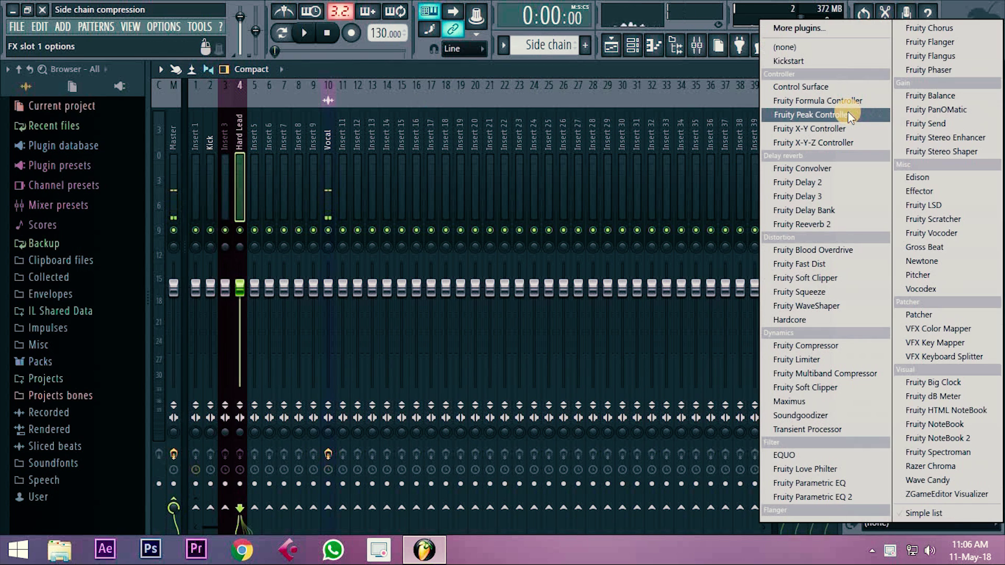
pyautogui.click(827, 59)
pyautogui.moveTo(519, 174); pyautogui.dragTo(677, 154)
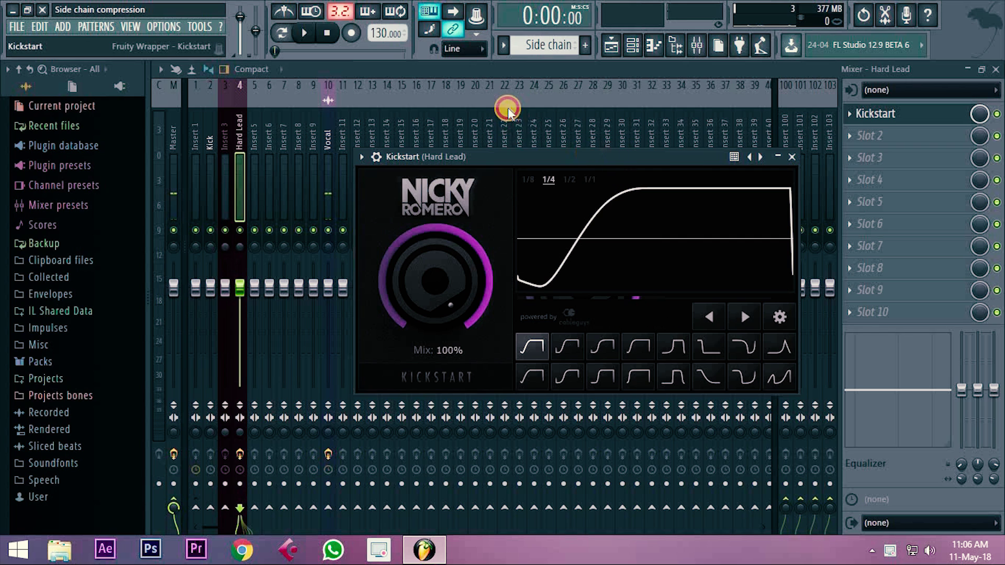
pyautogui.moveTo(507, 157); pyautogui.dragTo(490, 109)
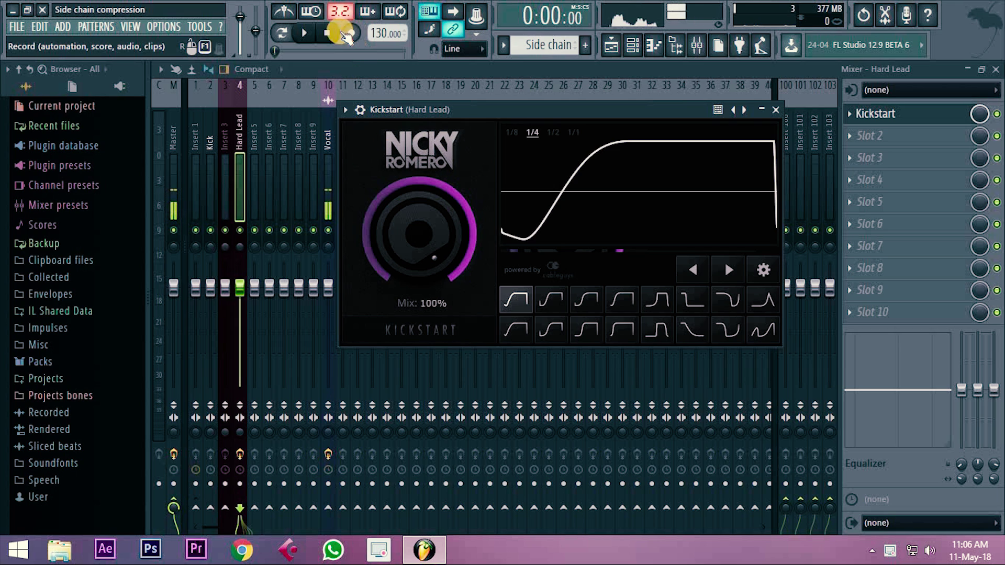
# Step: Play back the pattern to hear Kickstart's effect on the Hard Lead at 100% mix
pyautogui.click(309, 33)
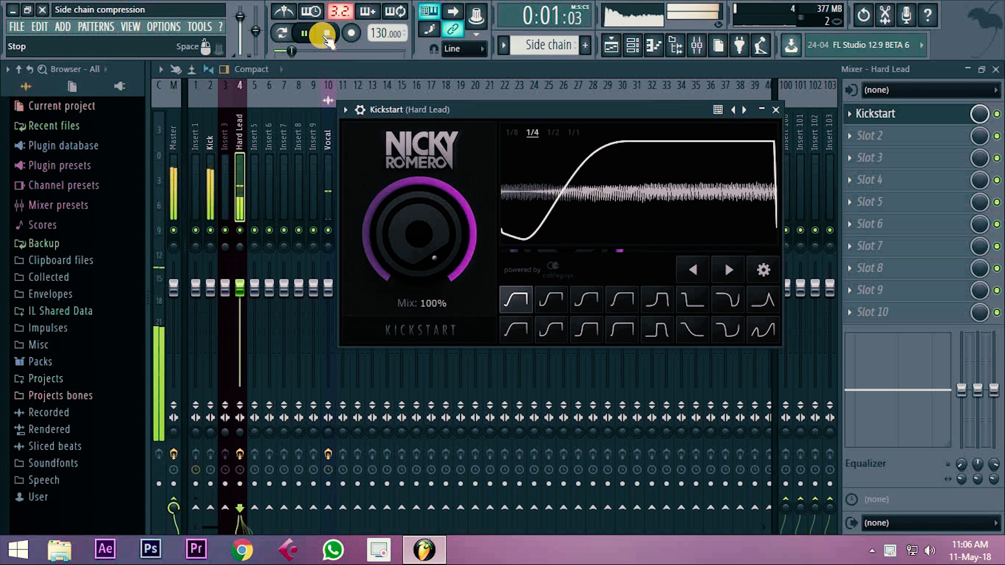
pyautogui.click(327, 34)
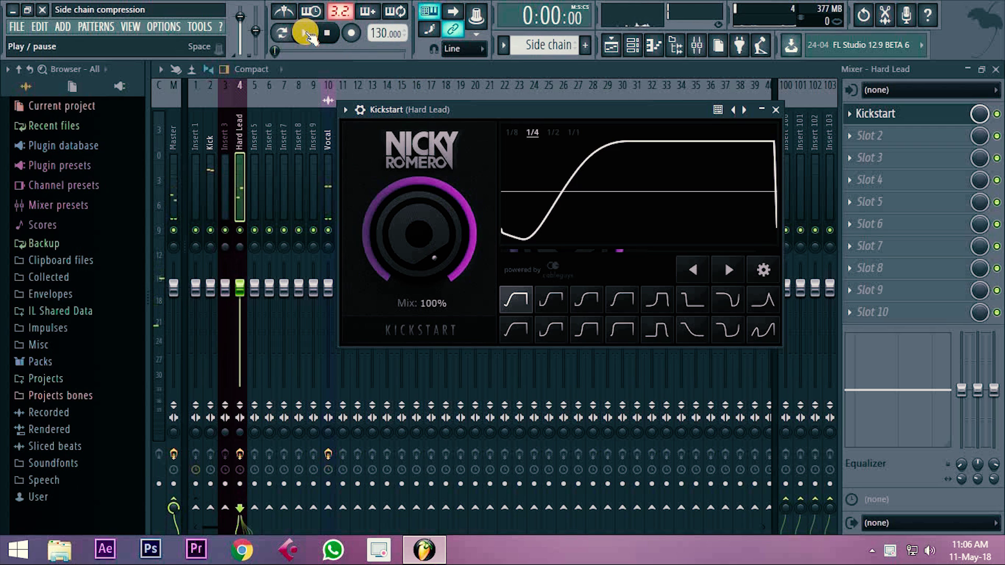
pyautogui.click(307, 32)
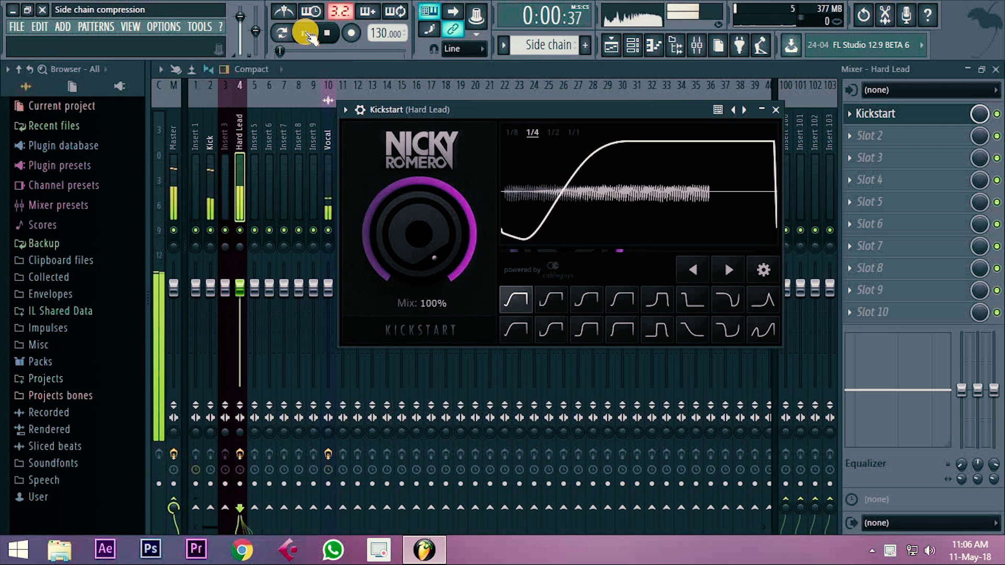
# Step: Try lowering Kickstart's Mix to 0% and restore it to 100%
pyautogui.moveTo(421, 218); pyautogui.dragTo(413, 115)
pyautogui.click(327, 33)
pyautogui.moveTo(418, 246); pyautogui.dragTo(424, 377)
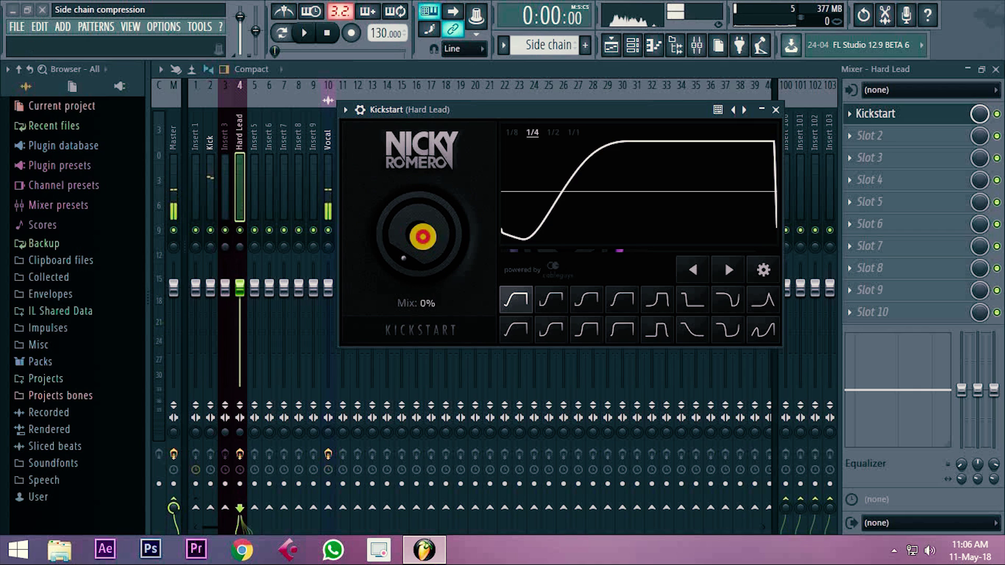
pyautogui.moveTo(423, 237); pyautogui.dragTo(428, 107)
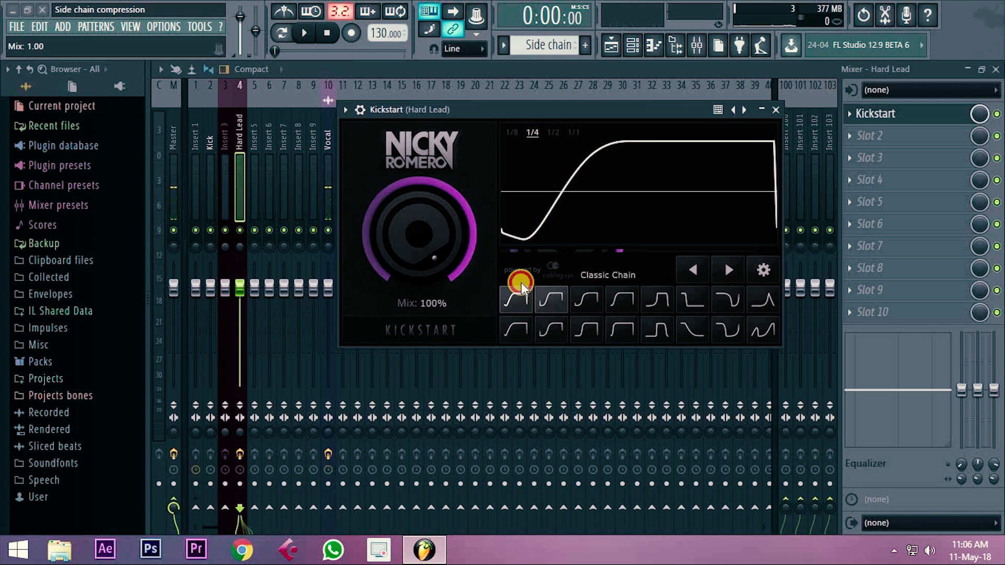
# Step: Audition the second to fifth curve shapes of Kickstart's first preset row, including High Chain and Subbass Chain, during playback
pyautogui.click(550, 299)
pyautogui.click(313, 33)
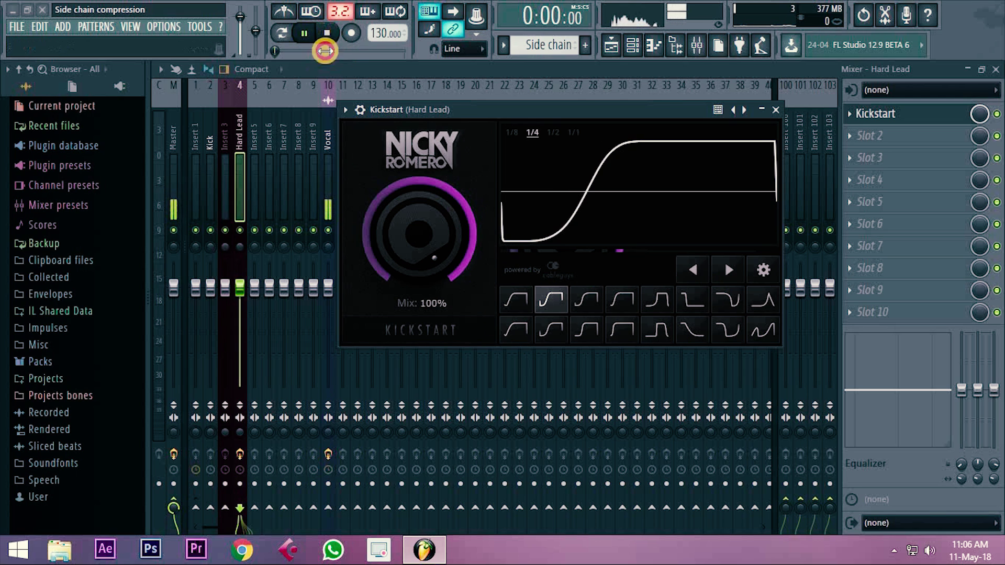
pyautogui.click(590, 301)
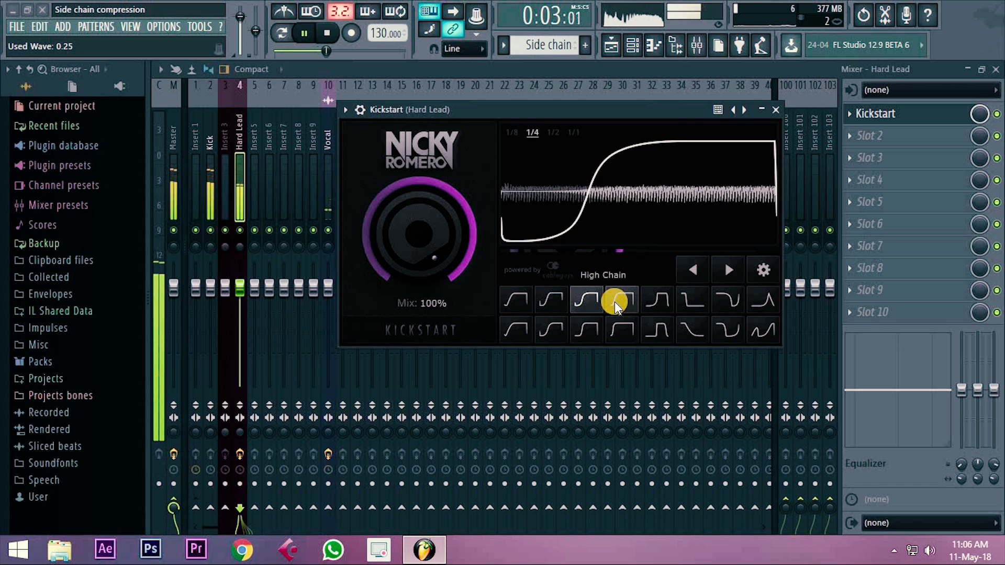
pyautogui.click(618, 305)
pyautogui.click(648, 305)
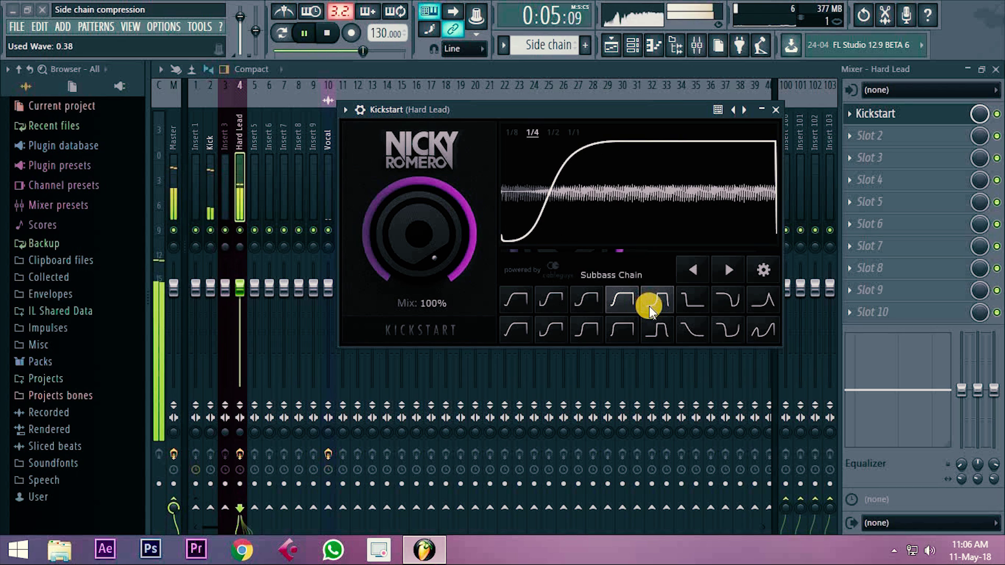
pyautogui.click(327, 33)
# Step: Apply the Subbass Tight shape in Kickstart and audition it with the pattern
pyautogui.click(658, 328)
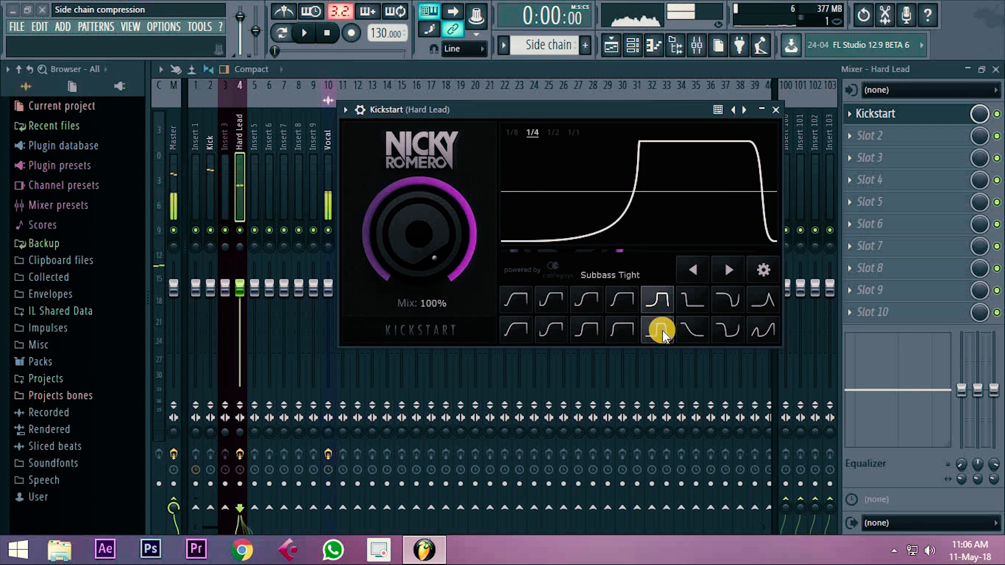
pyautogui.click(304, 32)
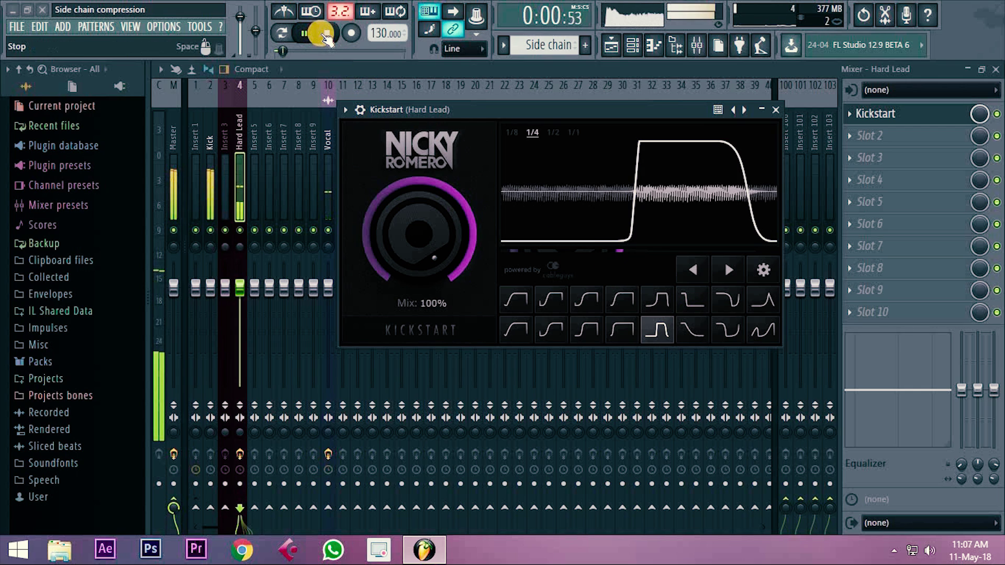
pyautogui.click(327, 33)
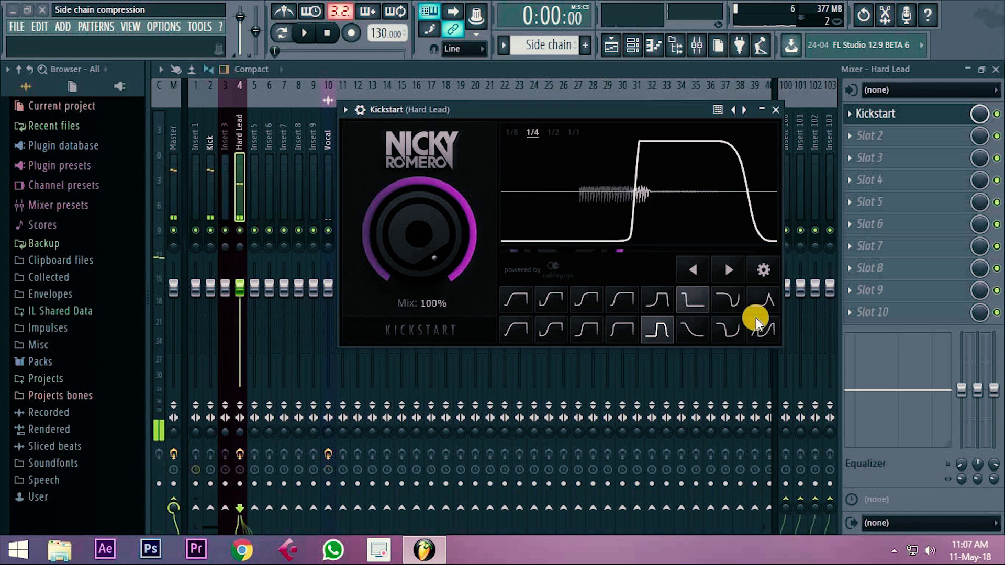
# Step: Apply the last curve shape of Kickstart's second preset row, audition it and close the plugin window
pyautogui.click(742, 319)
pyautogui.click(303, 33)
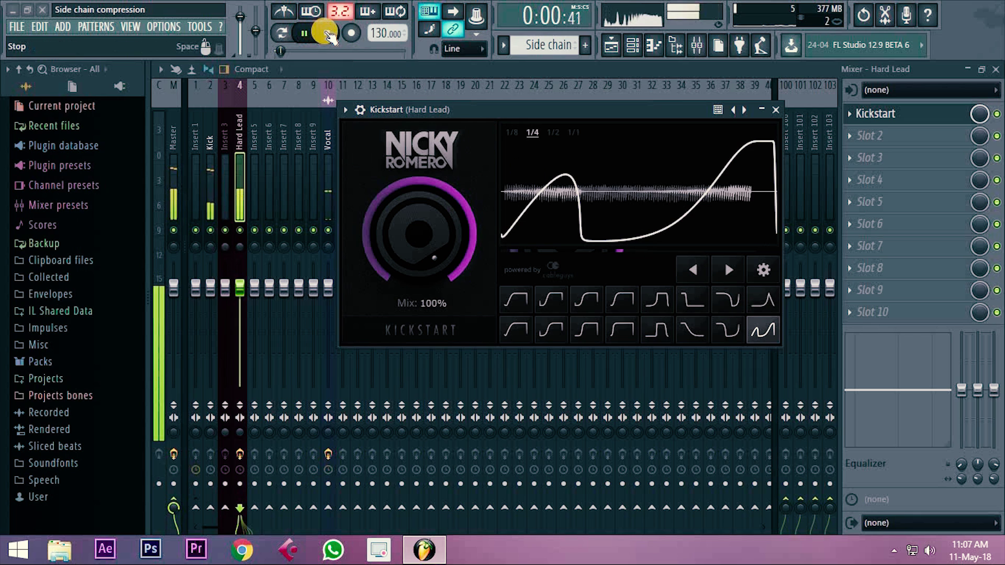
pyautogui.click(434, 57)
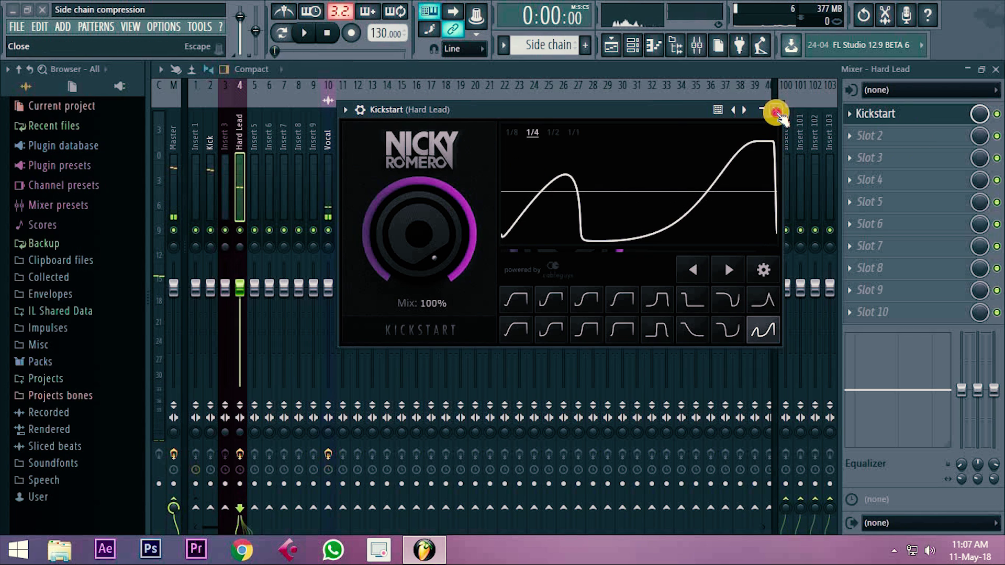
pyautogui.click(775, 109)
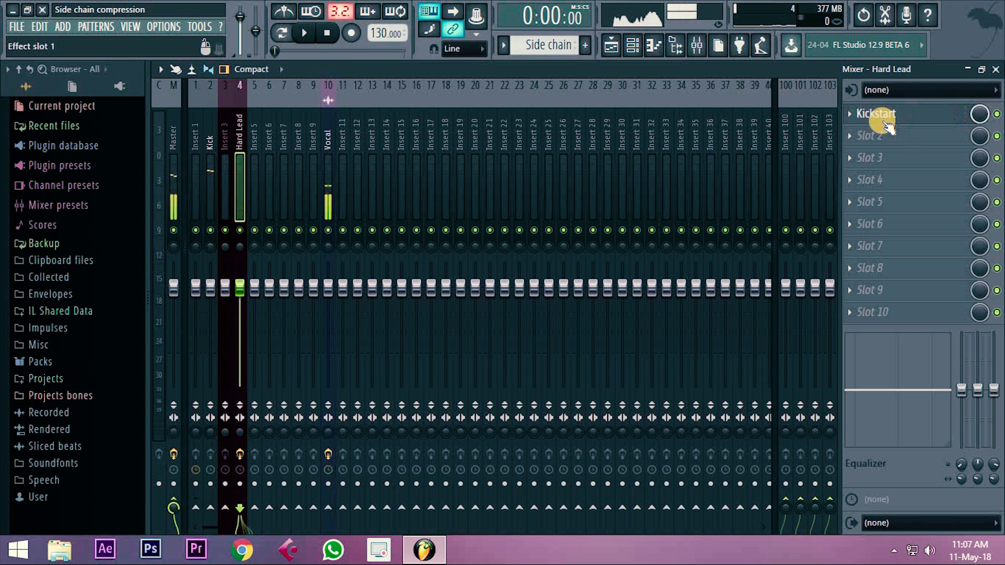
# Step: Replace Kickstart in the Hard Lead's first effect slot with Gross Beat and apply its Sidechain volume preset
pyautogui.click(849, 113)
pyautogui.moveTo(852, 137)
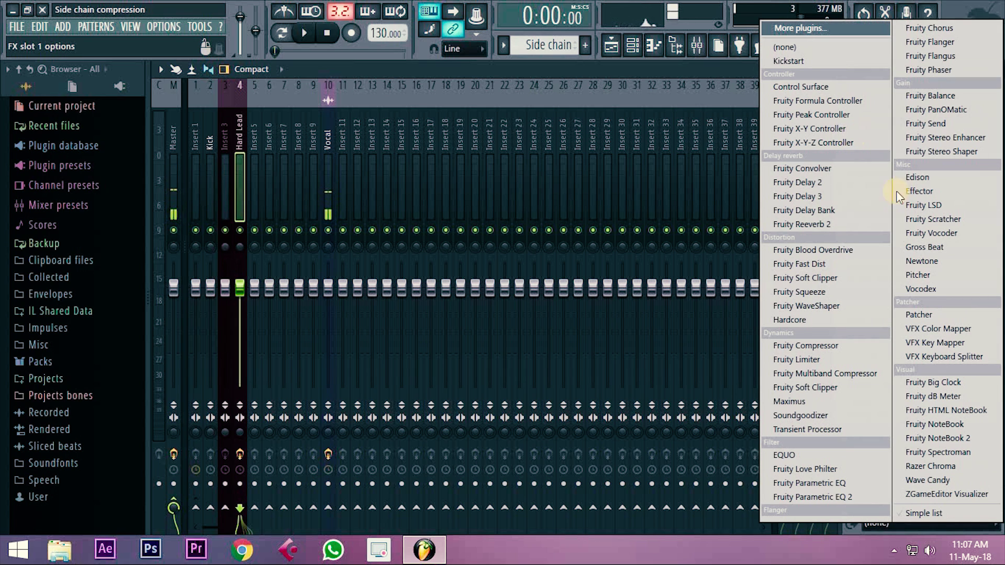
pyautogui.click(944, 245)
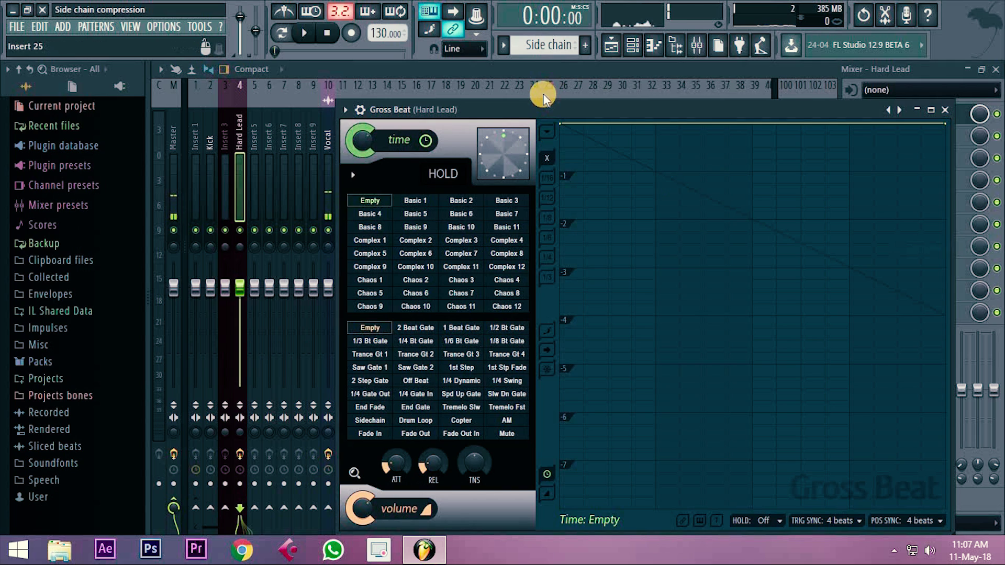
pyautogui.moveTo(567, 110); pyautogui.dragTo(532, 100)
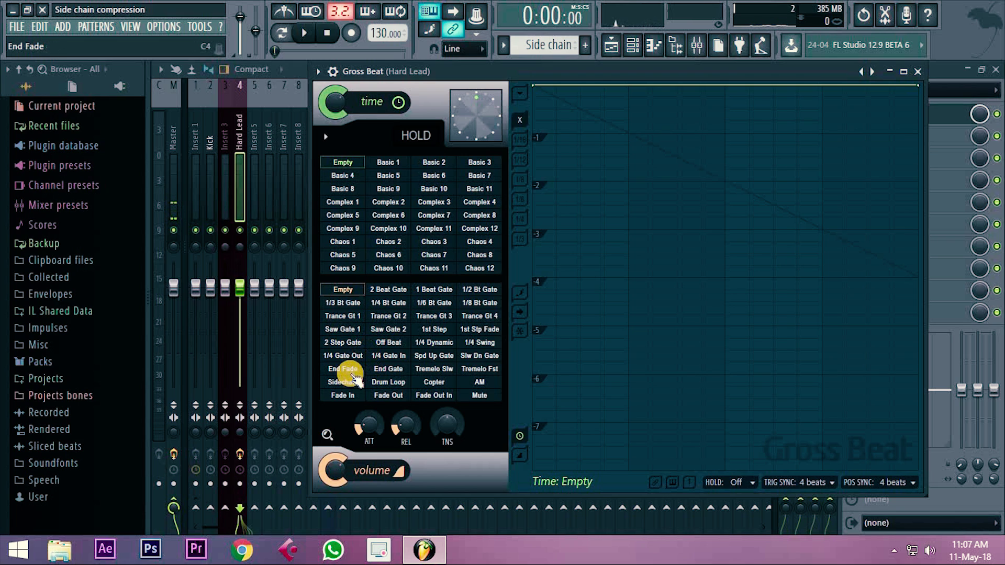
pyautogui.click(343, 381)
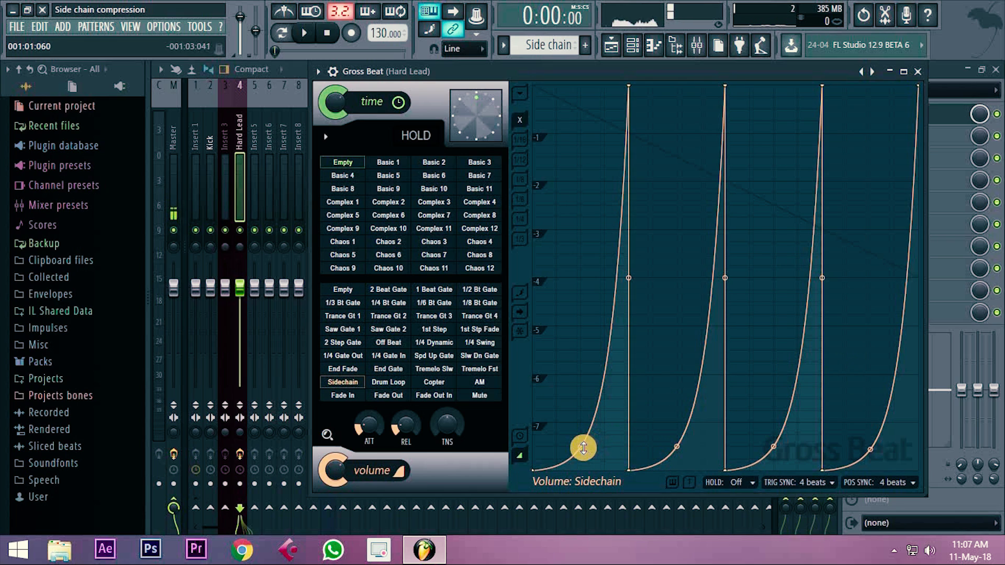
# Step: Reset the tension of all four curve segments in Gross Beat's Sidechain volume envelope to straight ramps
pyautogui.rightClick(580, 448)
pyautogui.rightClick(675, 448)
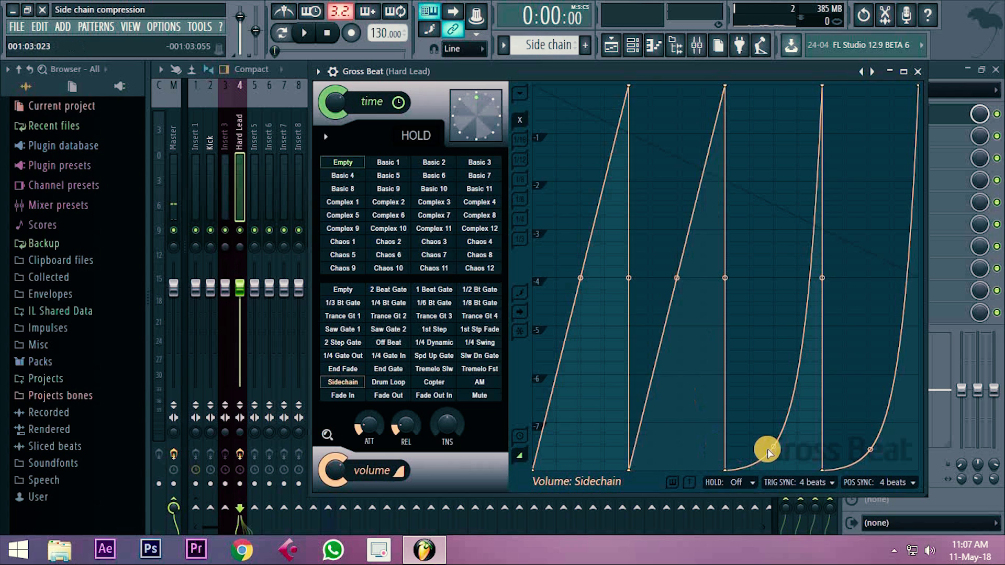
pyautogui.rightClick(772, 446)
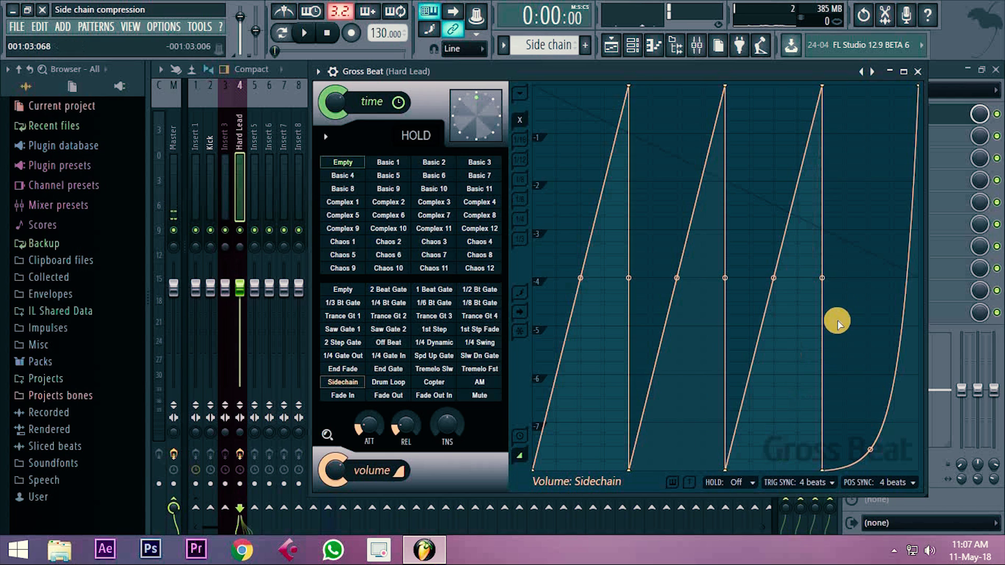
pyautogui.rightClick(871, 448)
# Step: Audition the pattern through Gross Beat's straight-ramp Sidechain envelope, then review the plugin once more and close it
pyautogui.click(301, 36)
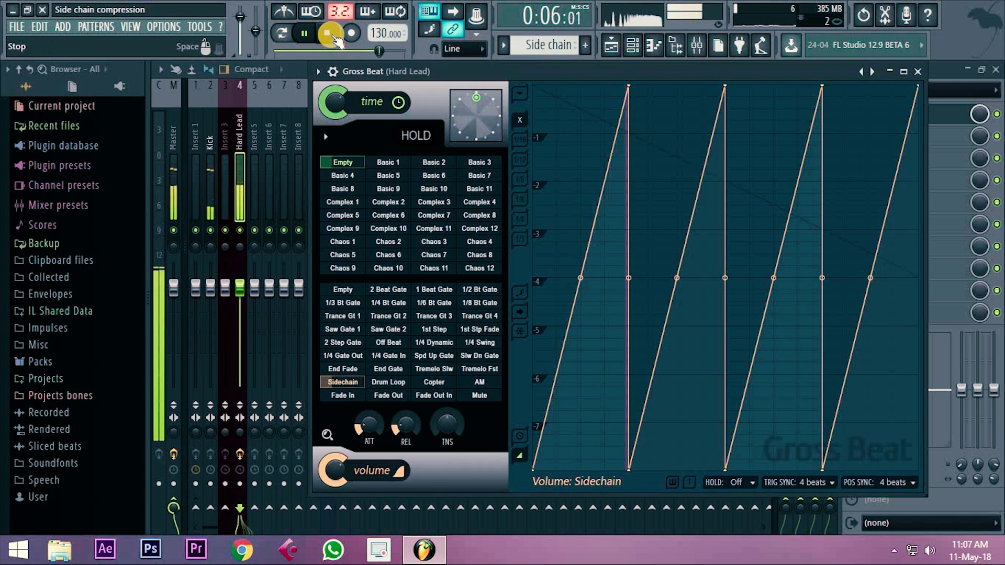
pyautogui.click(329, 34)
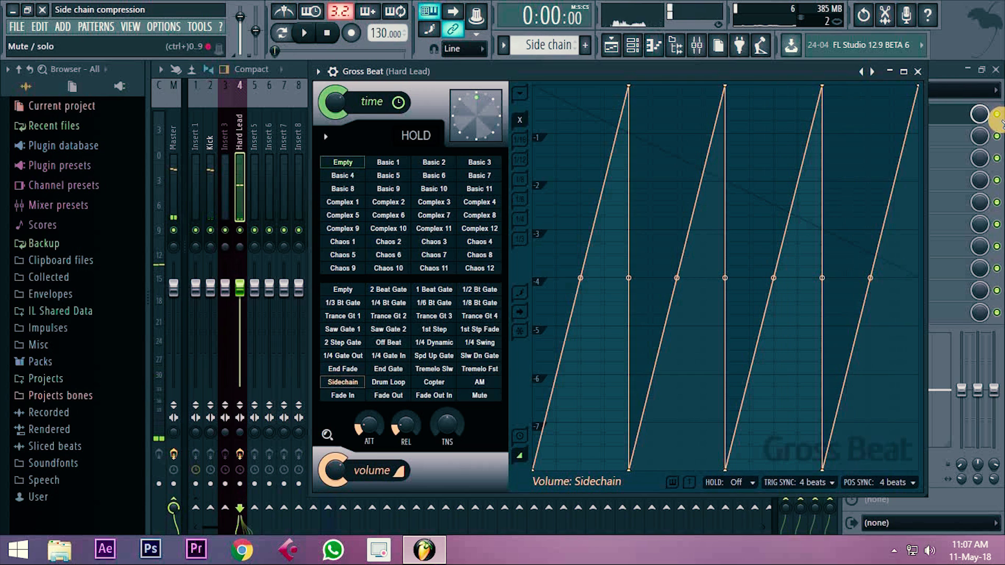
pyautogui.click(916, 71)
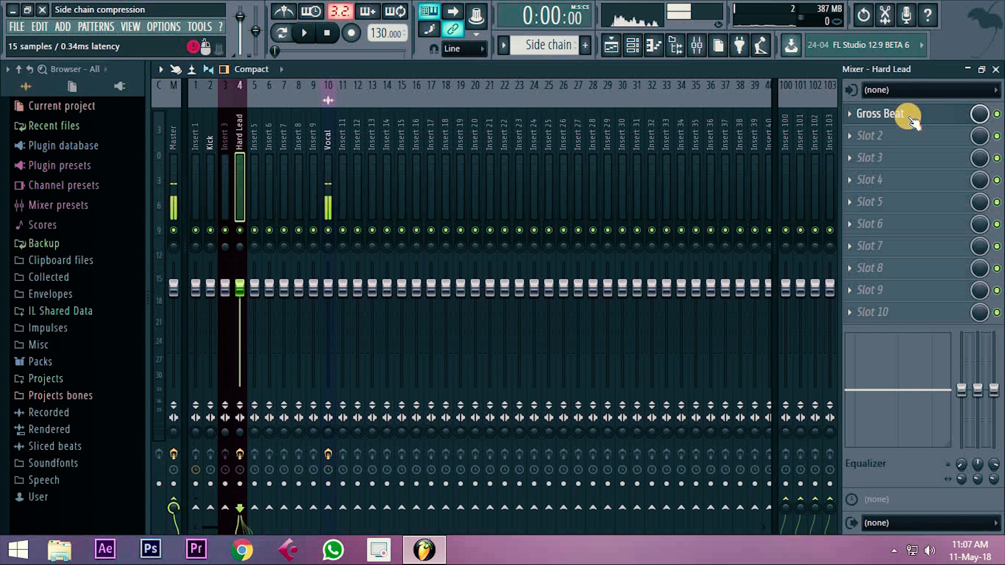
pyautogui.click(875, 122)
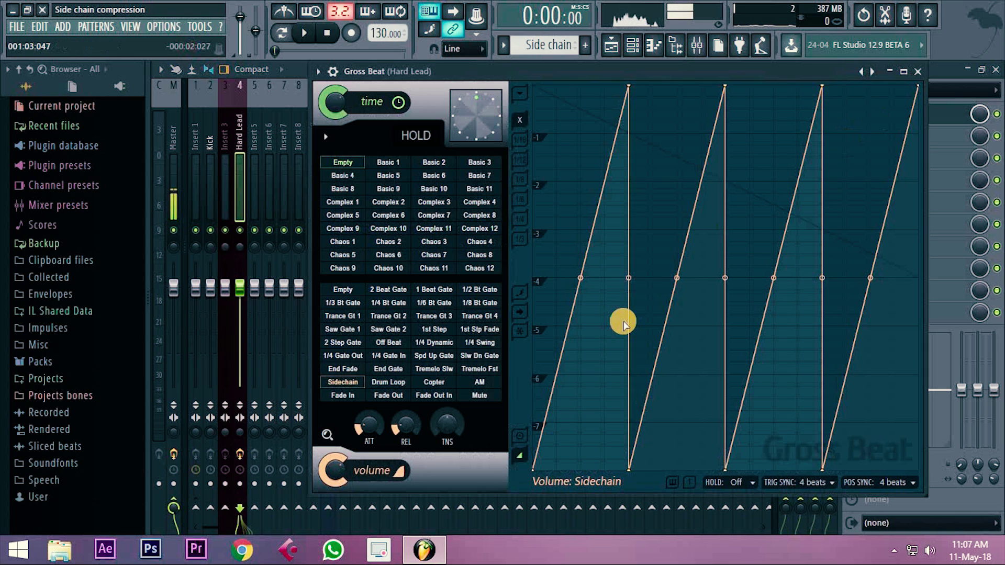
pyautogui.click(325, 387)
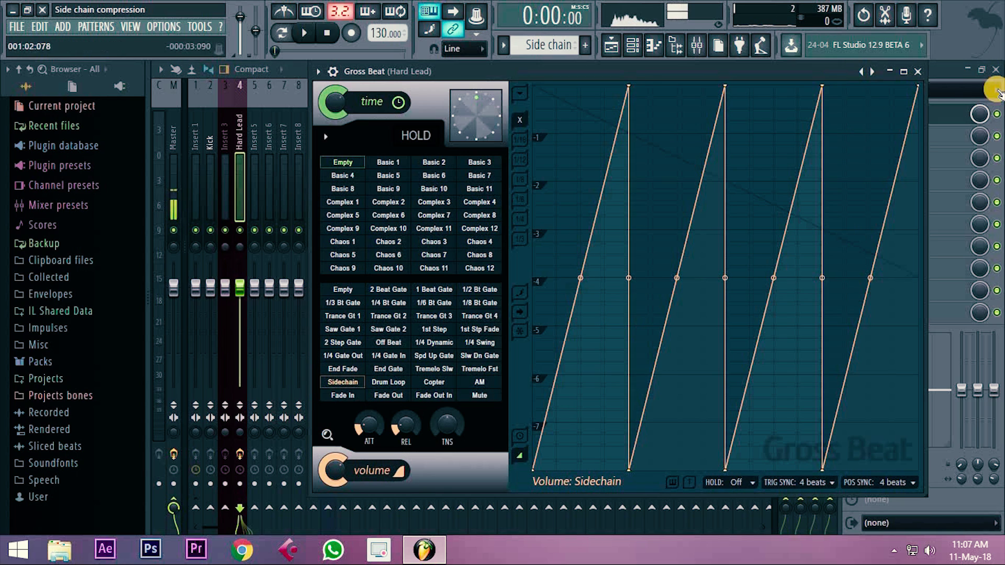
pyautogui.click(916, 71)
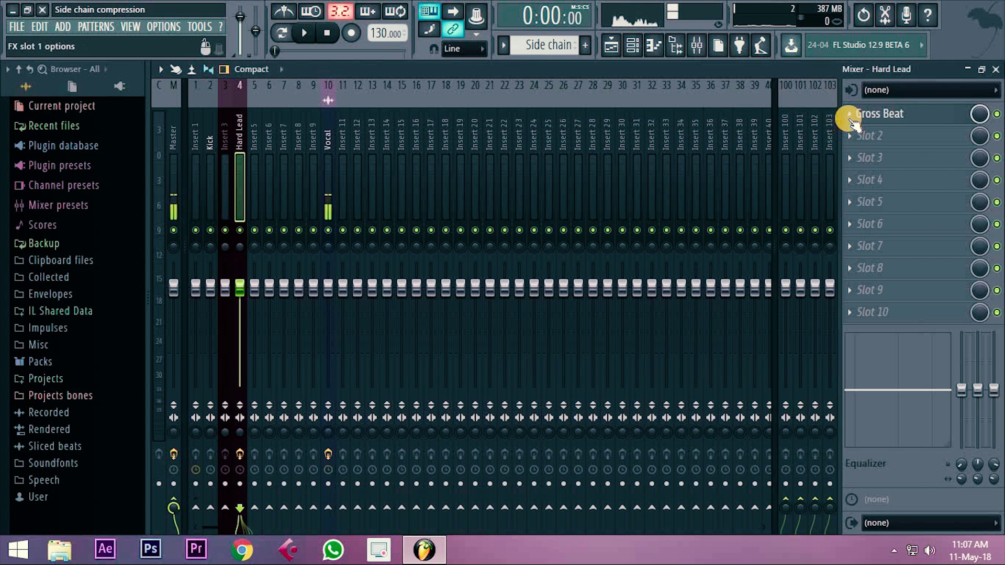
# Step: Replace Gross Beat in the Hard Lead's first effect slot with Kickstart, reposition the plugin window and close it
pyautogui.click(845, 110)
pyautogui.moveTo(861, 134)
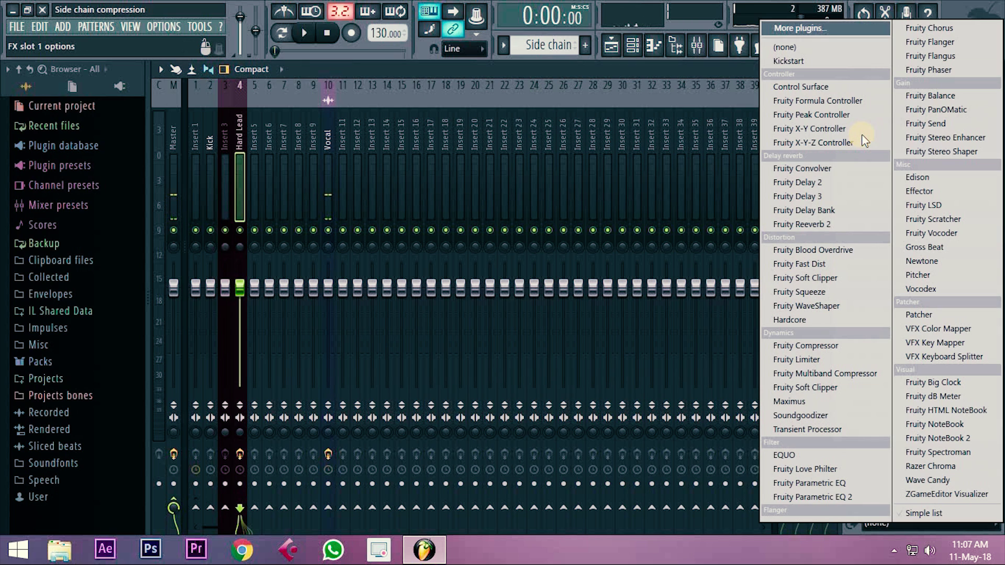
pyautogui.click(818, 61)
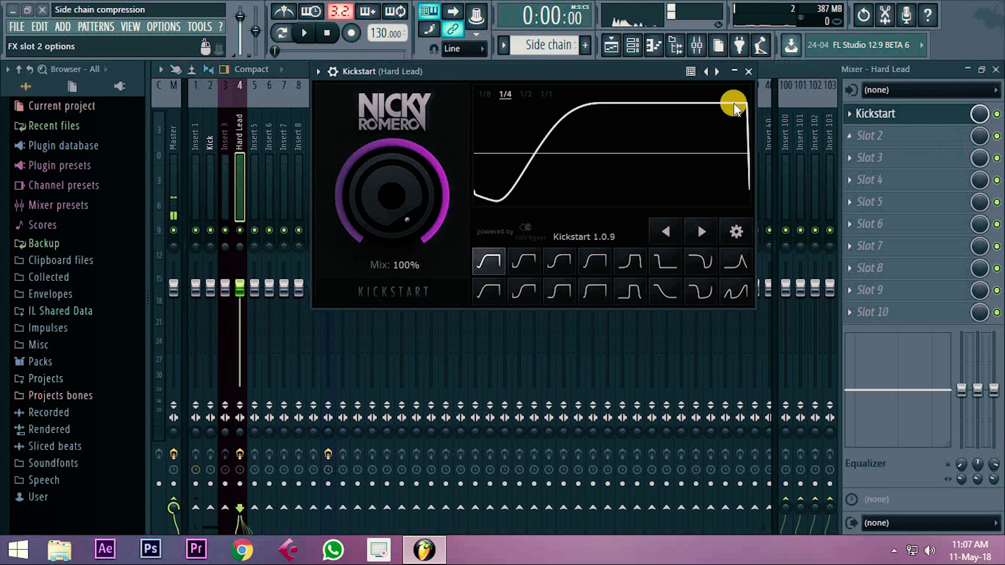
pyautogui.moveTo(630, 72); pyautogui.dragTo(700, 114)
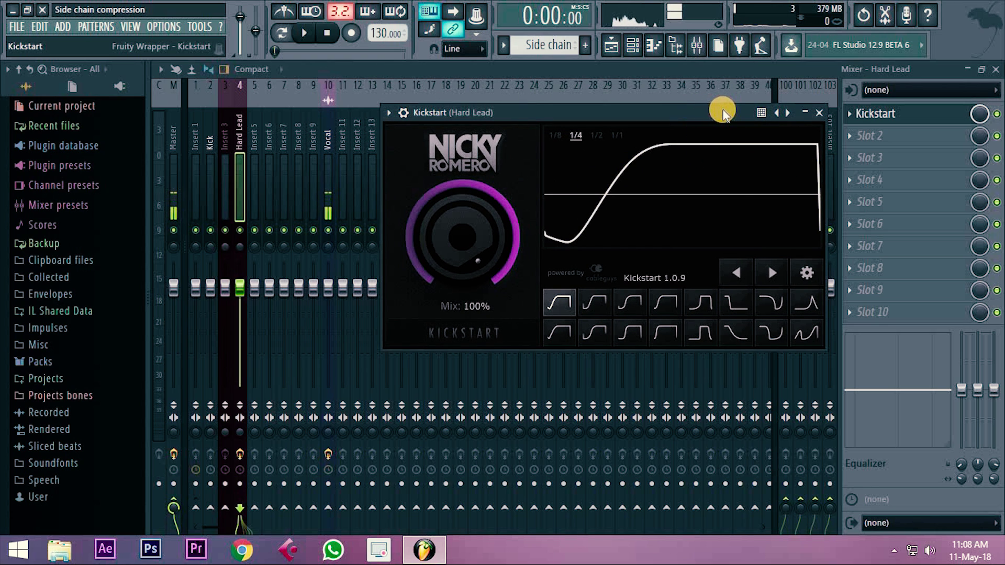
pyautogui.moveTo(695, 112); pyautogui.dragTo(663, 117)
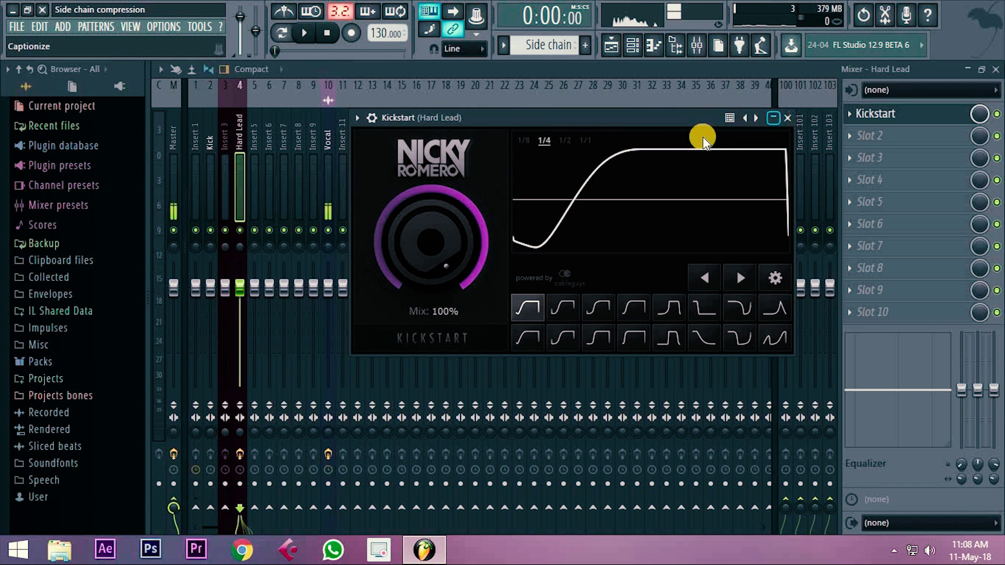
pyautogui.press('Escape')
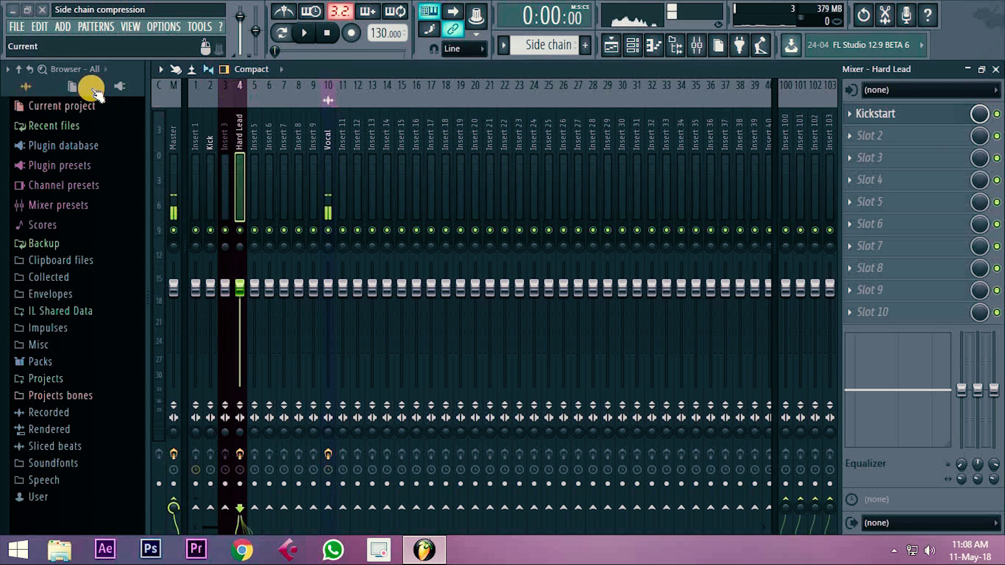